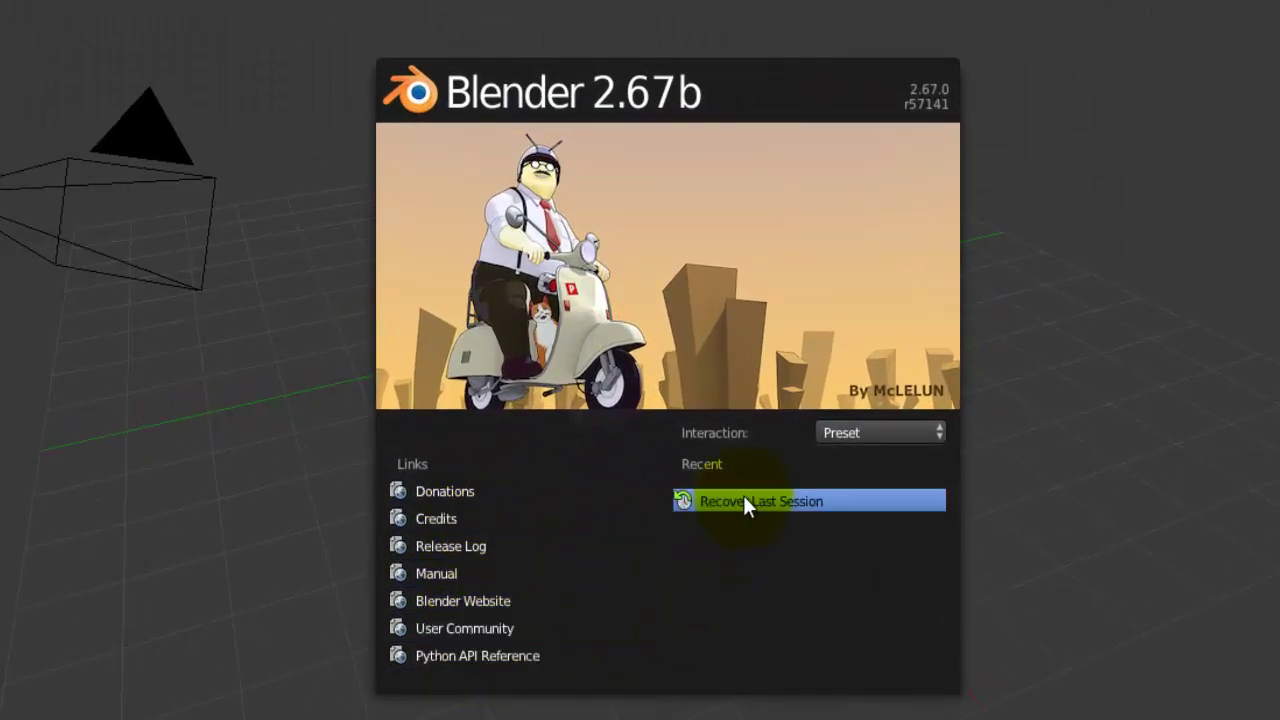
# Open the splash screen's Interaction preset list and close it without changing the preset.
pyautogui.click(932, 435)
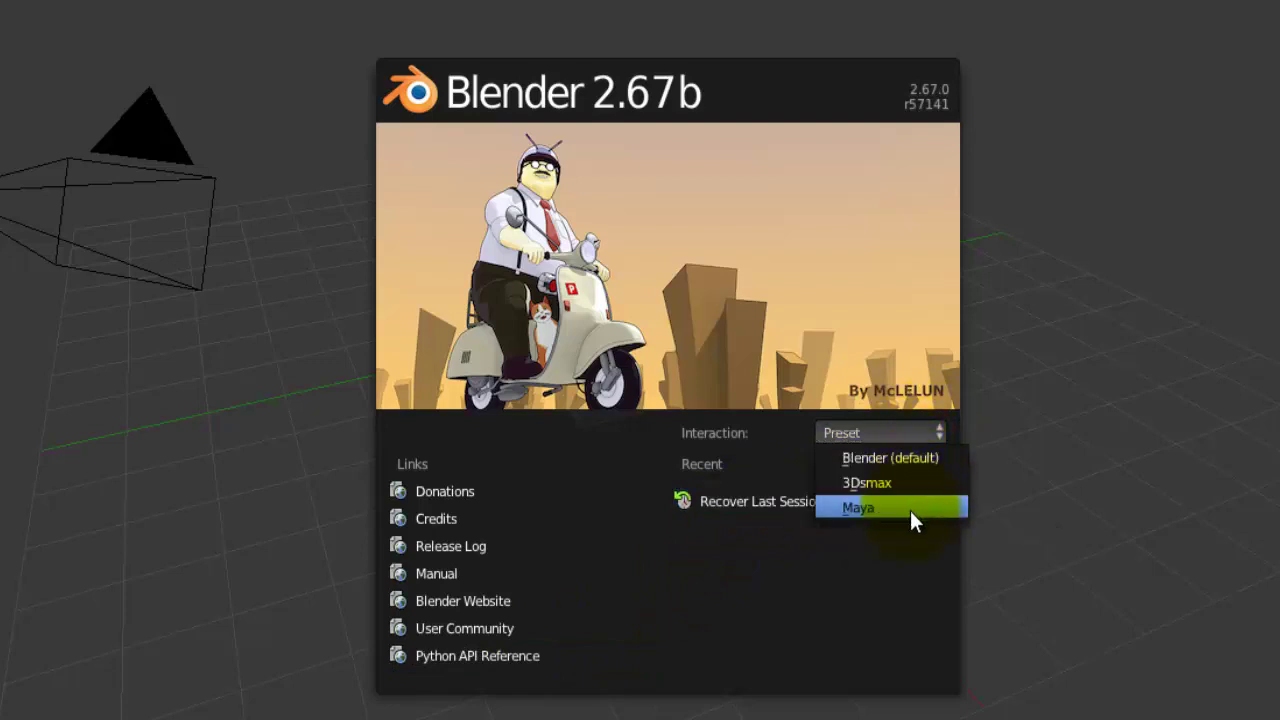
pyautogui.click(896, 556)
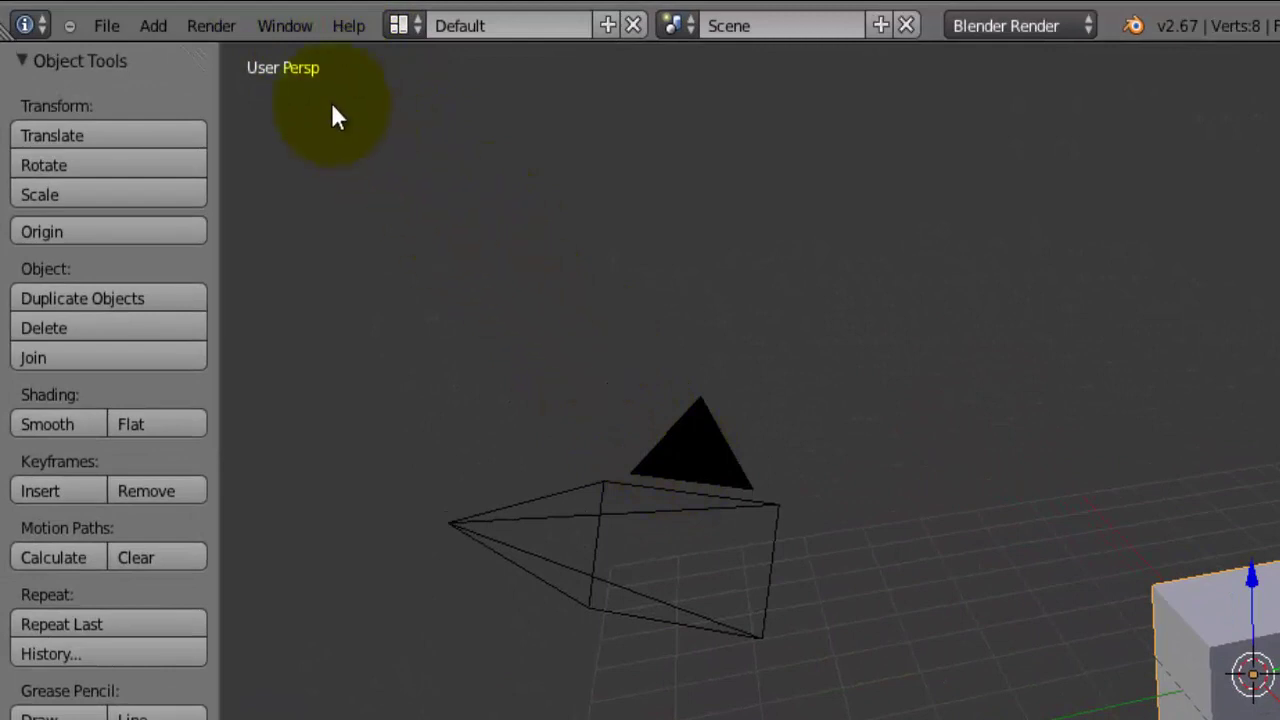
pyautogui.click(291, 70)
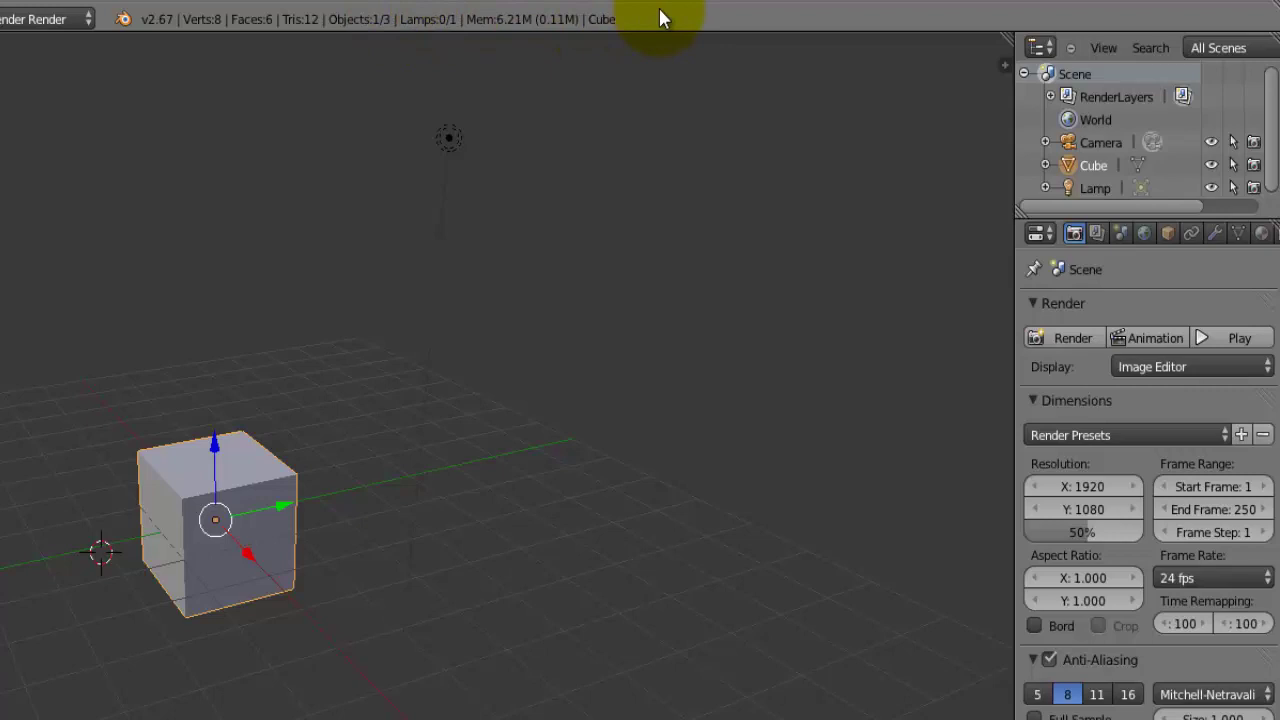
pyautogui.click(600, 26)
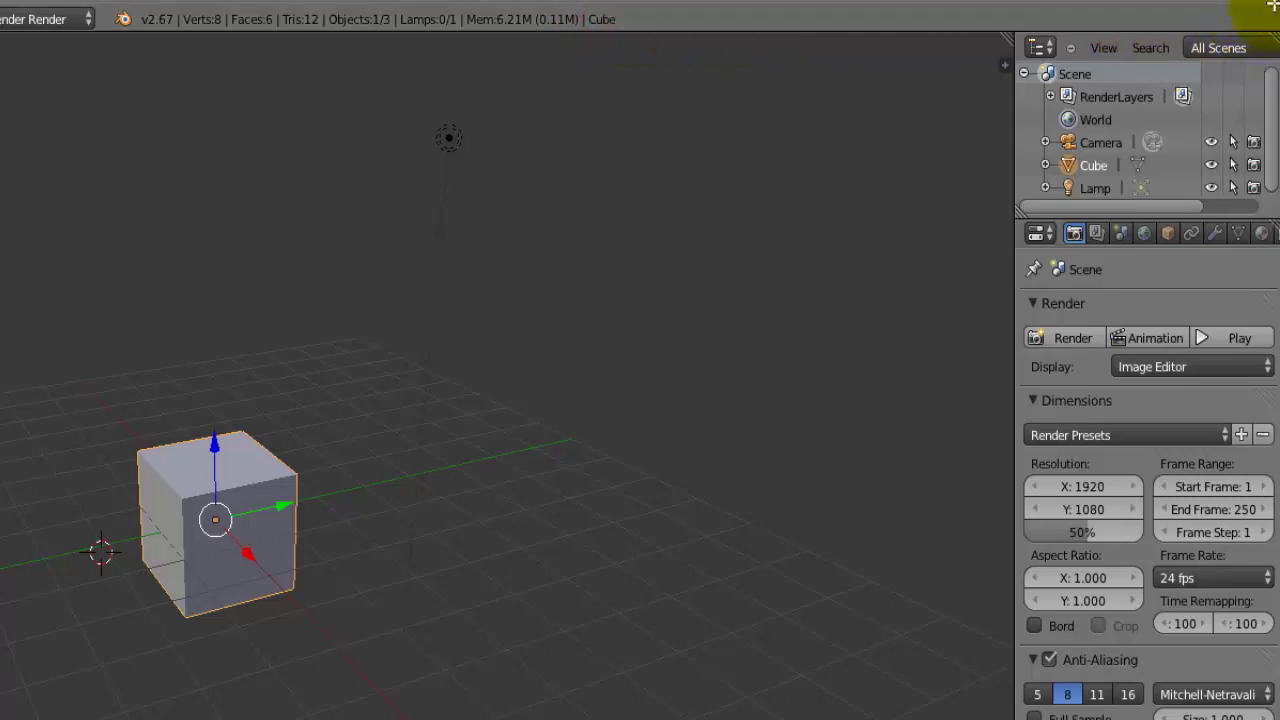
pyautogui.moveTo(1272, 5)
pyautogui.mouseDown()
pyautogui.moveTo(1157, 31)
pyautogui.moveTo(1266, 14)
pyautogui.mouseUp()
pyautogui.click(1269, 17)
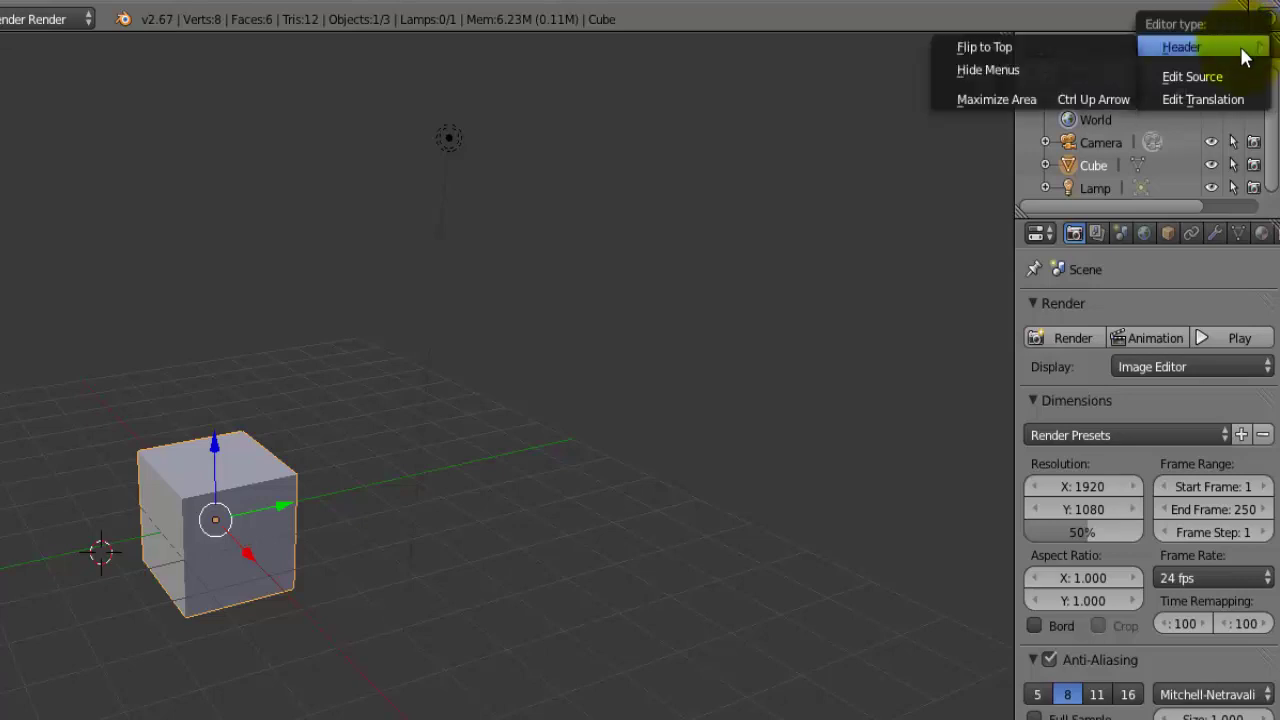
pyautogui.moveTo(1200, 47)
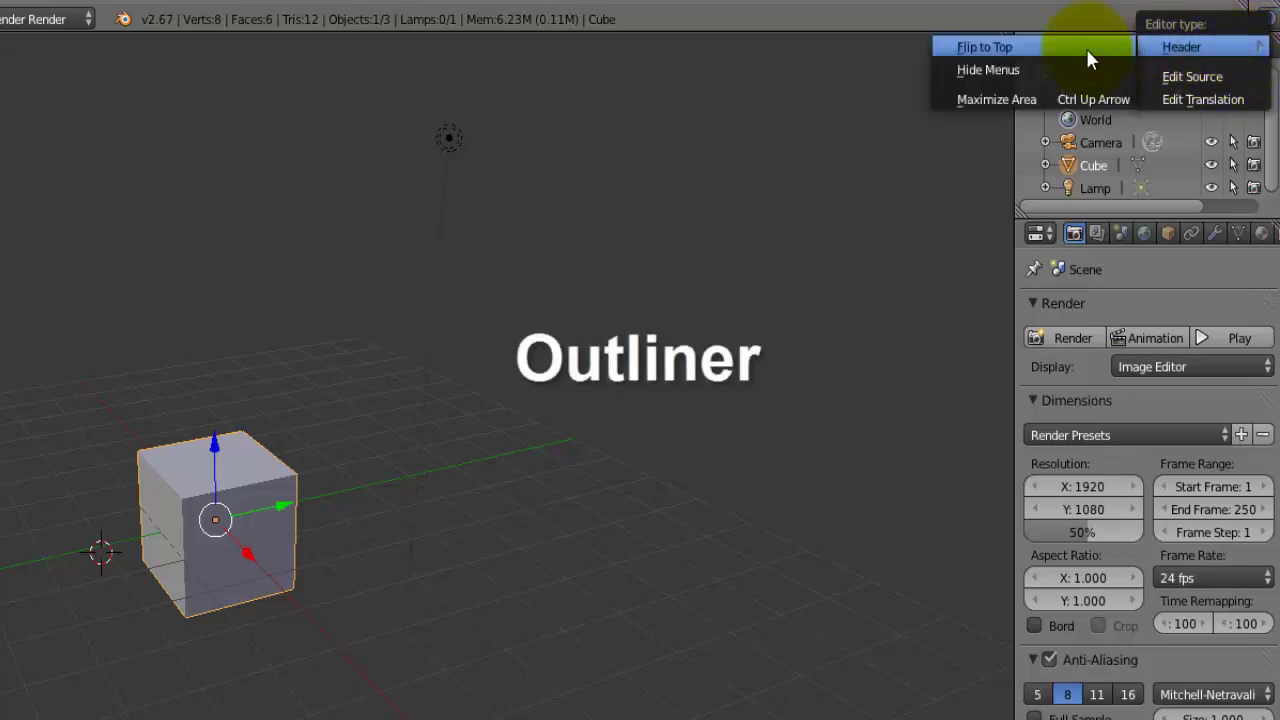
pyautogui.click(1055, 70)
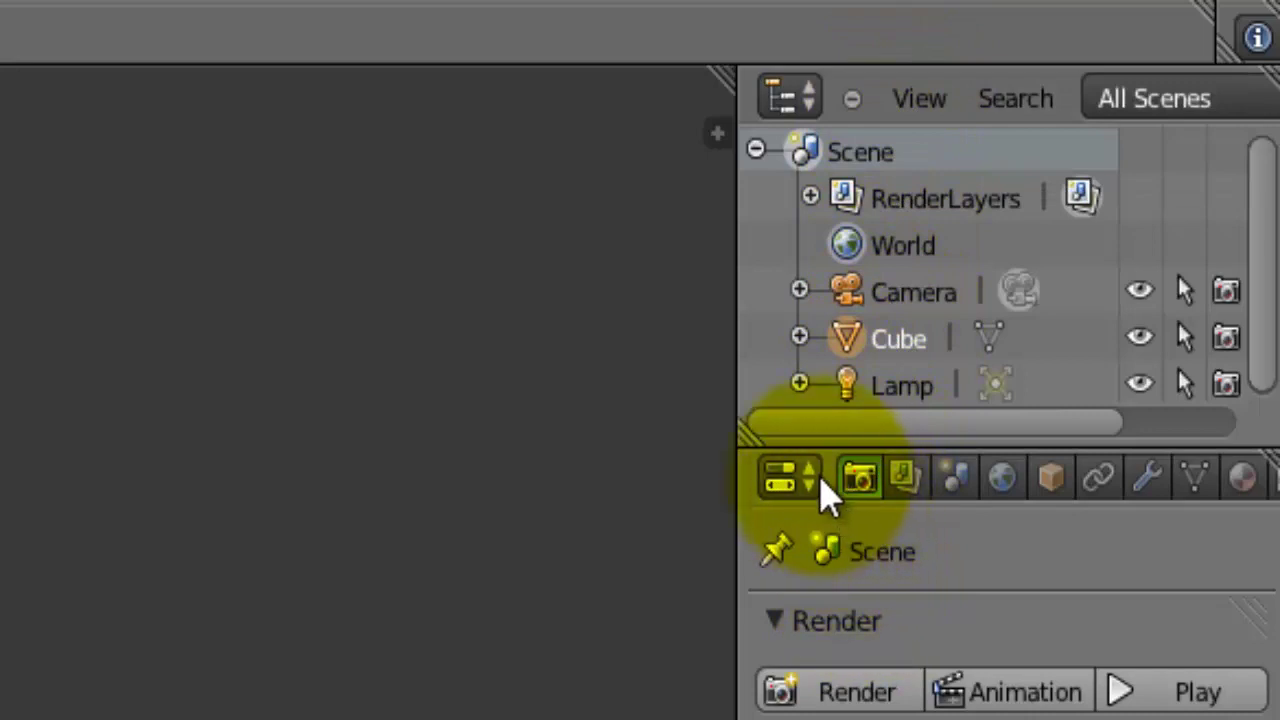
pyautogui.click(1135, 542)
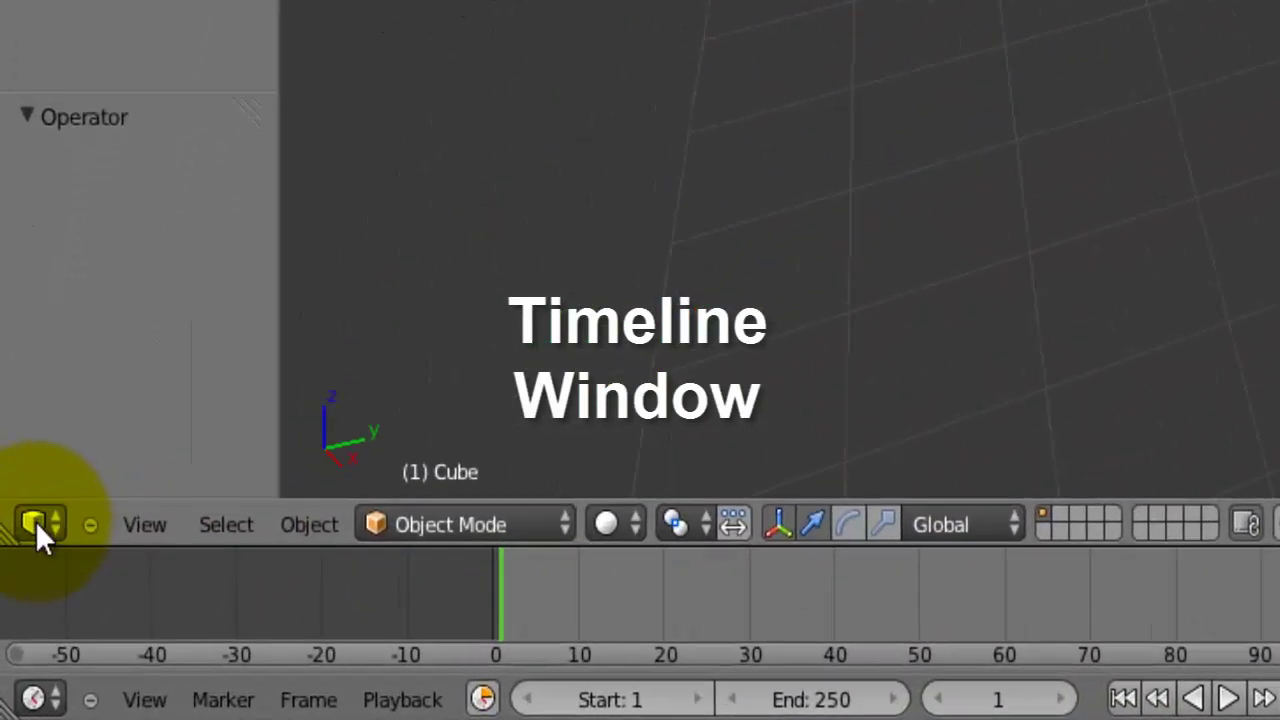
pyautogui.click(58, 528)
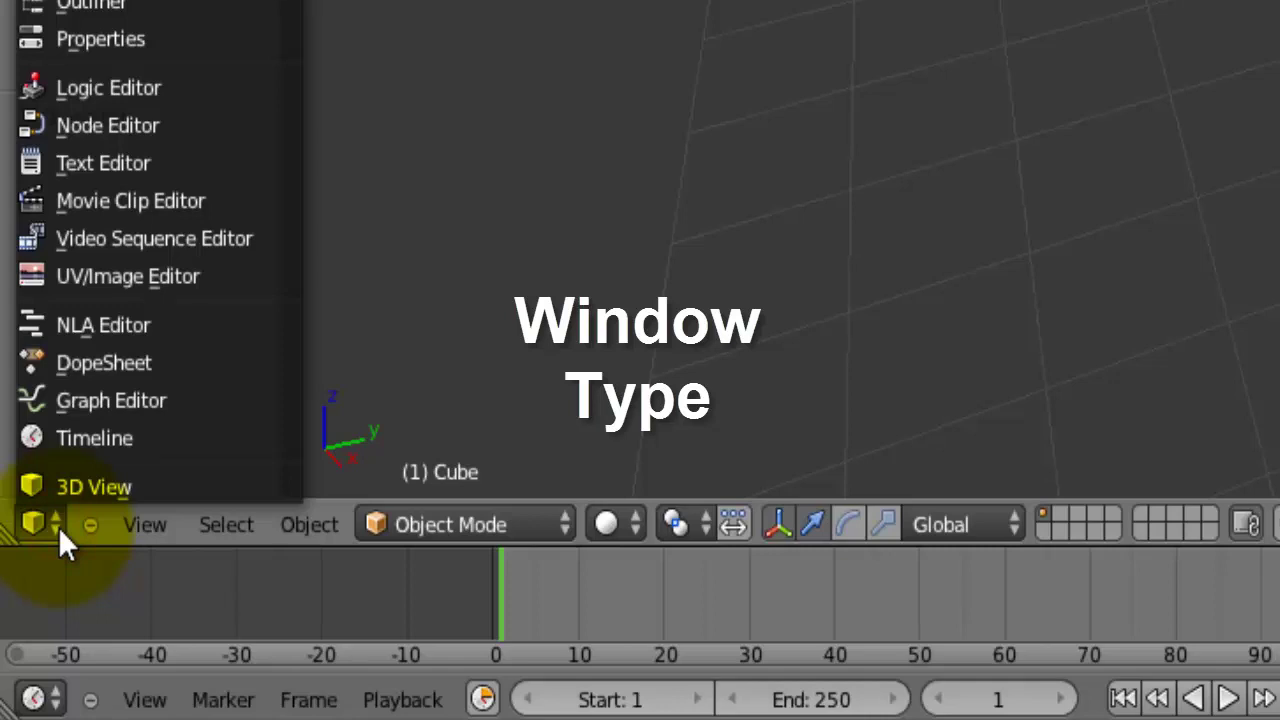
pyautogui.click(58, 526)
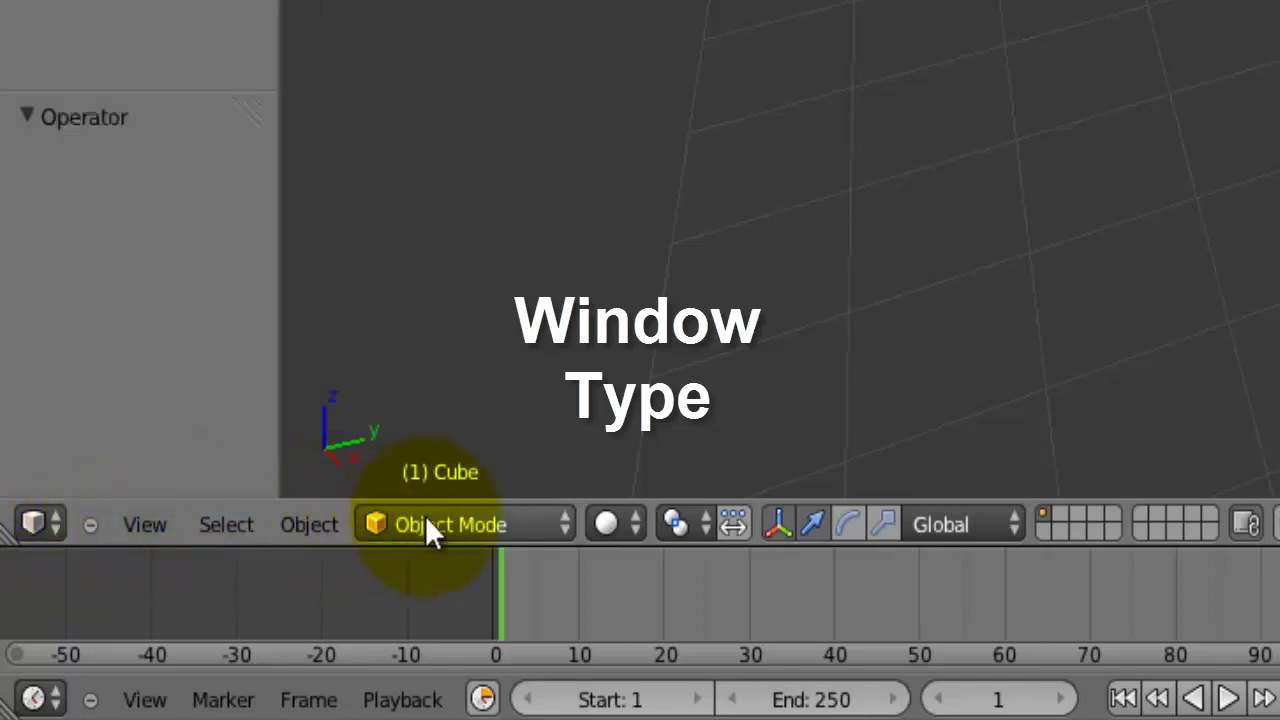
pyautogui.click(557, 522)
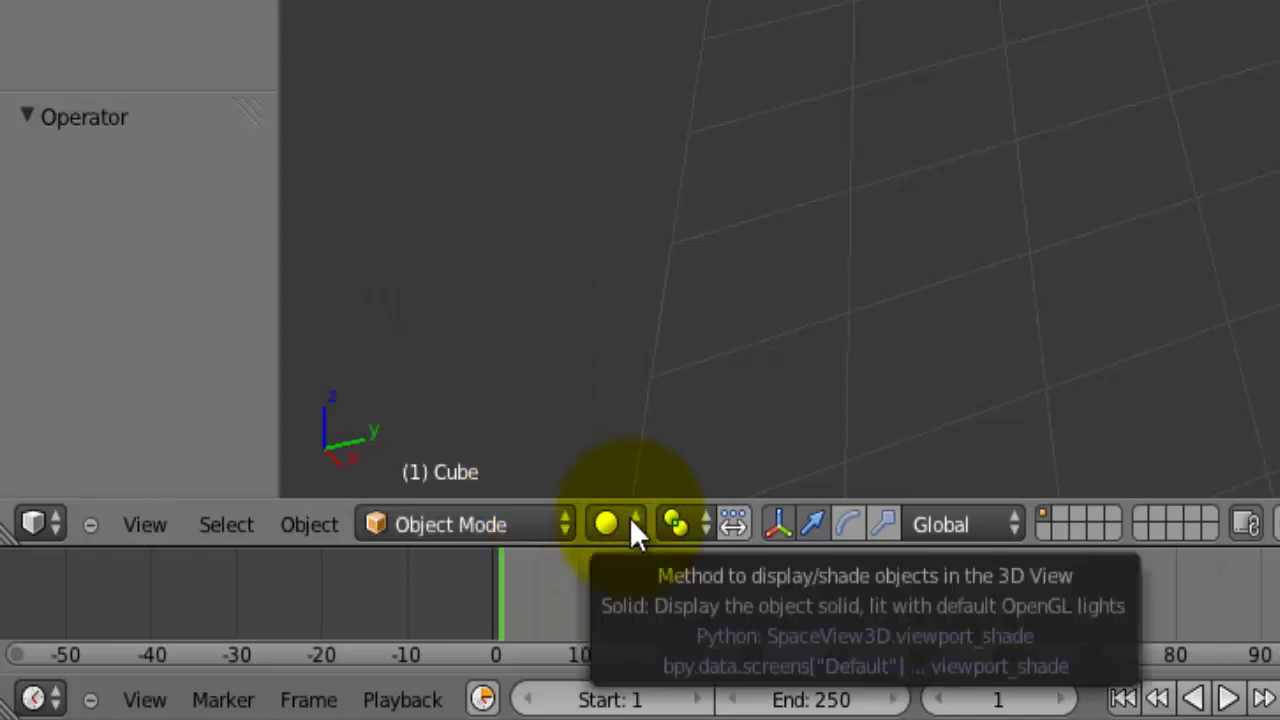
pyautogui.click(629, 520)
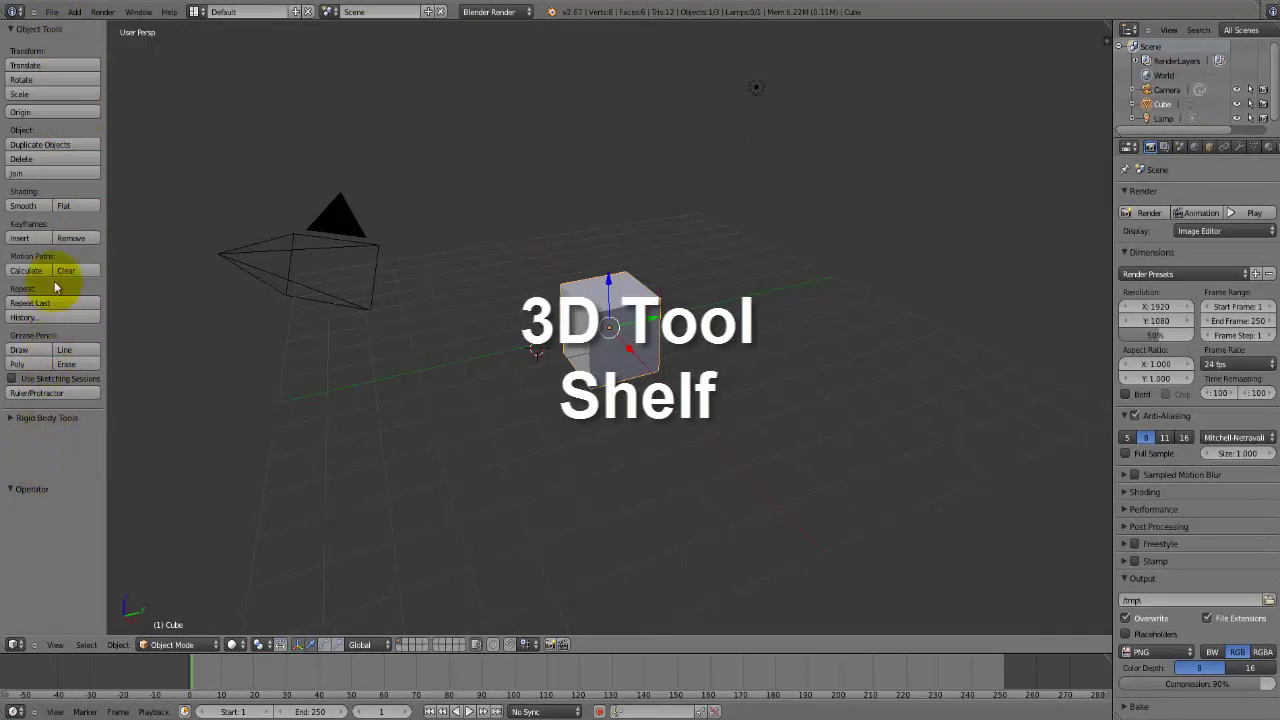
# Set the 3D cursor on the cube's front face and try the Y, Z and X manipulator arrows.
pyautogui.click(267, 249)
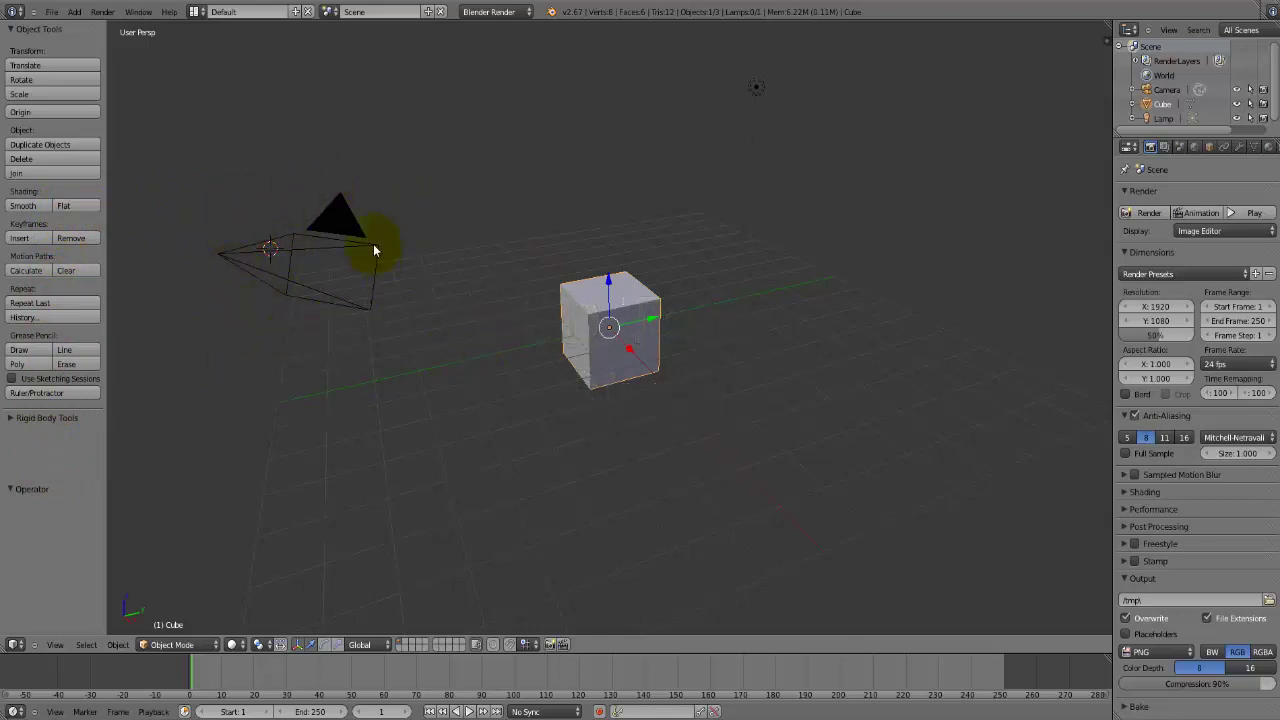
pyautogui.click(596, 360)
pyautogui.click(648, 320)
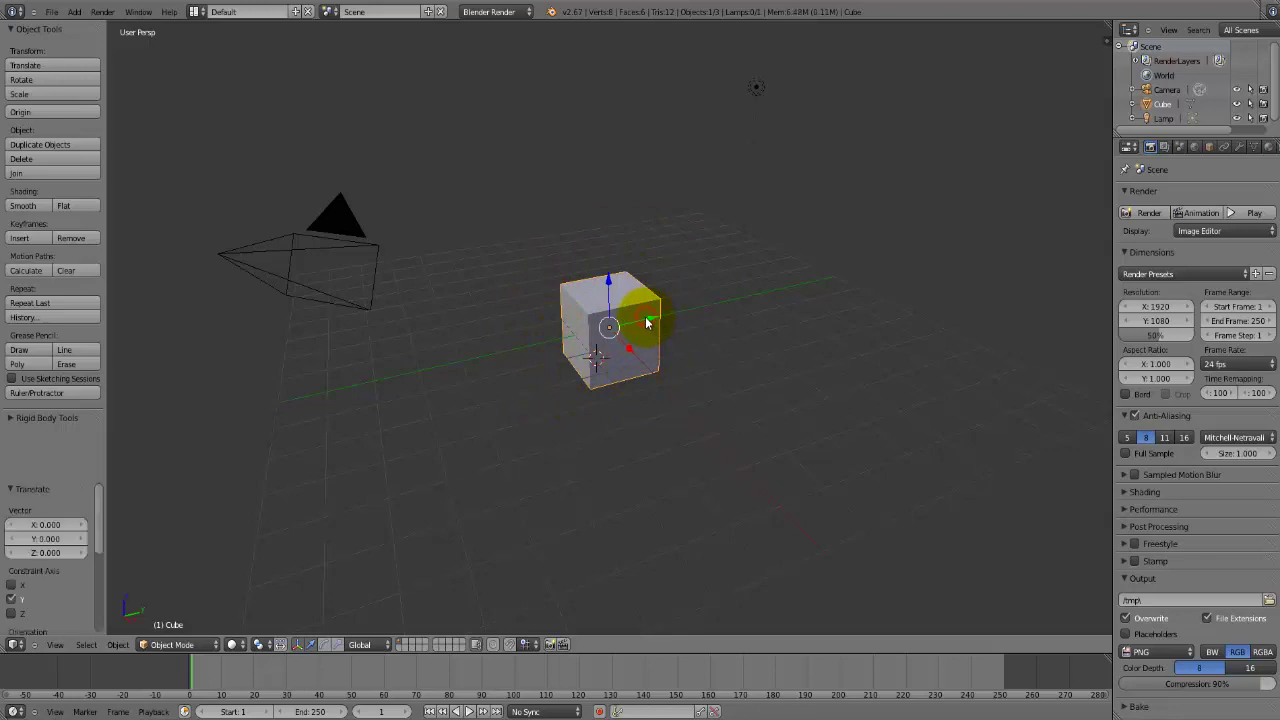
pyautogui.click(607, 296)
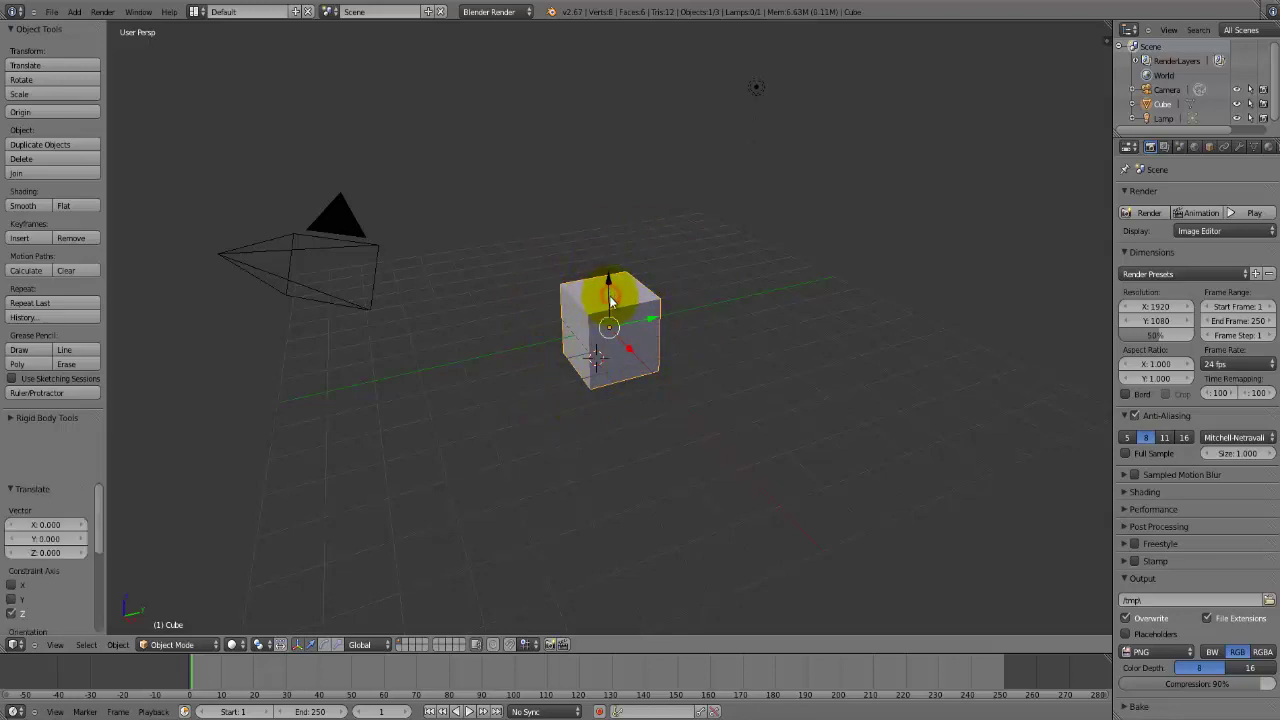
pyautogui.click(625, 349)
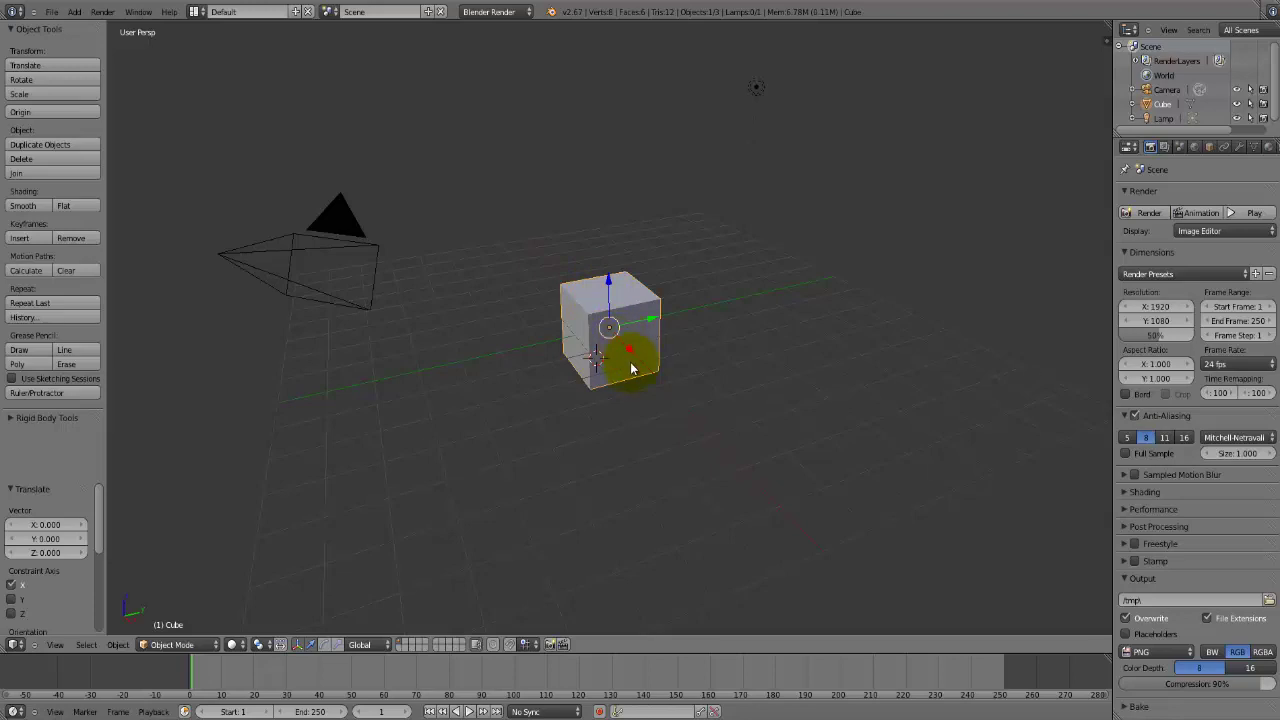
# Place the 3D cursor on the grid just right of the cube.
pyautogui.click(638, 396)
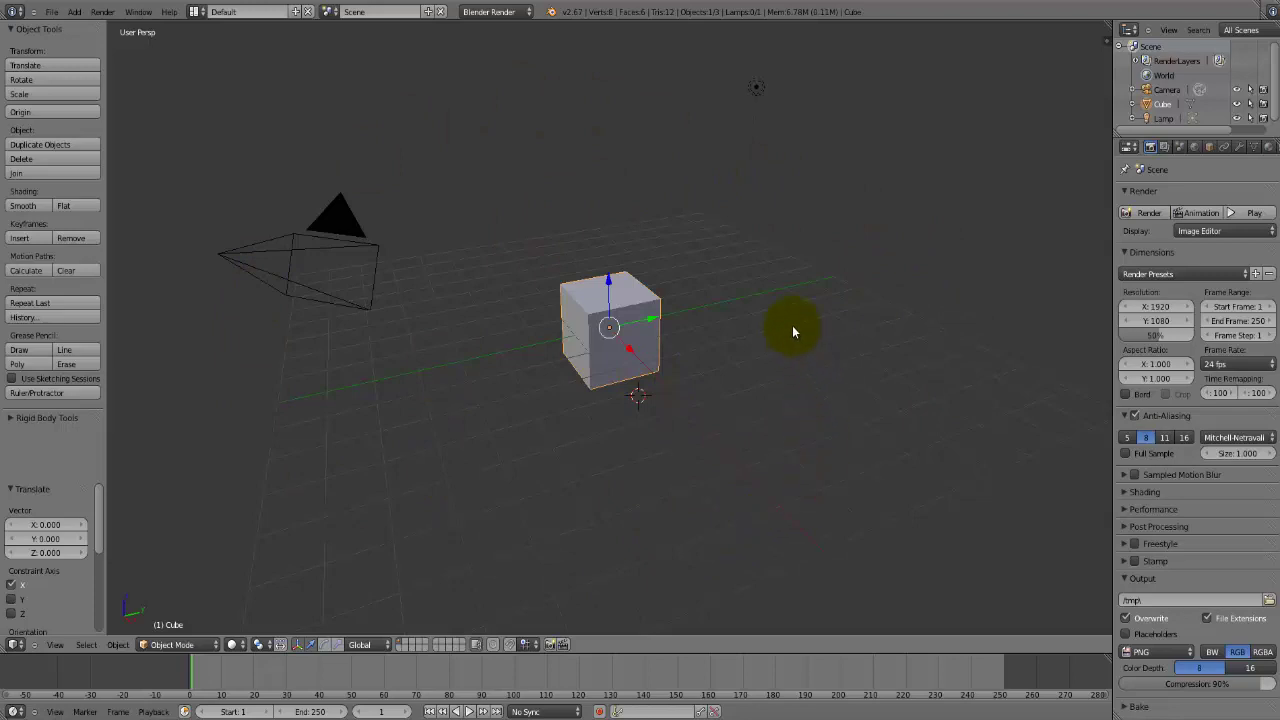
pyautogui.click(760, 92)
pyautogui.click(768, 364)
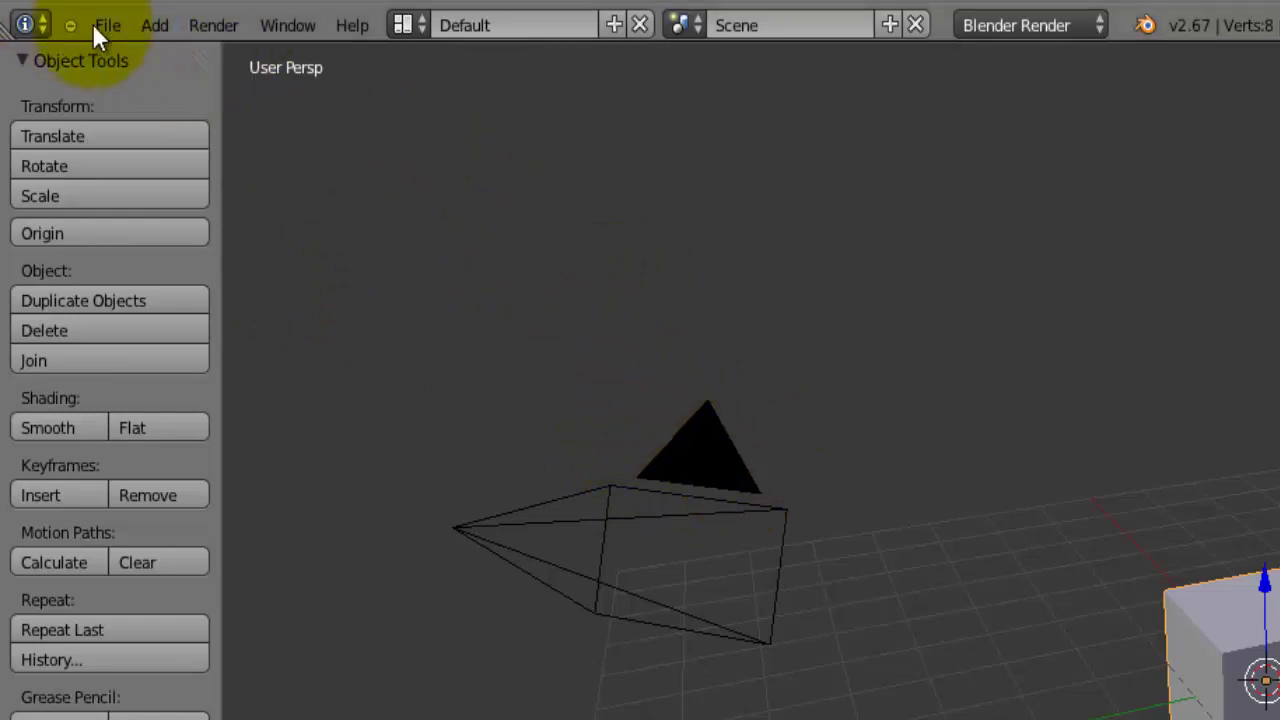
# Cycle through the 3D View Full, Animation and Compositing layouts, then return to Default.
pyautogui.click(418, 25)
pyautogui.click(446, 80)
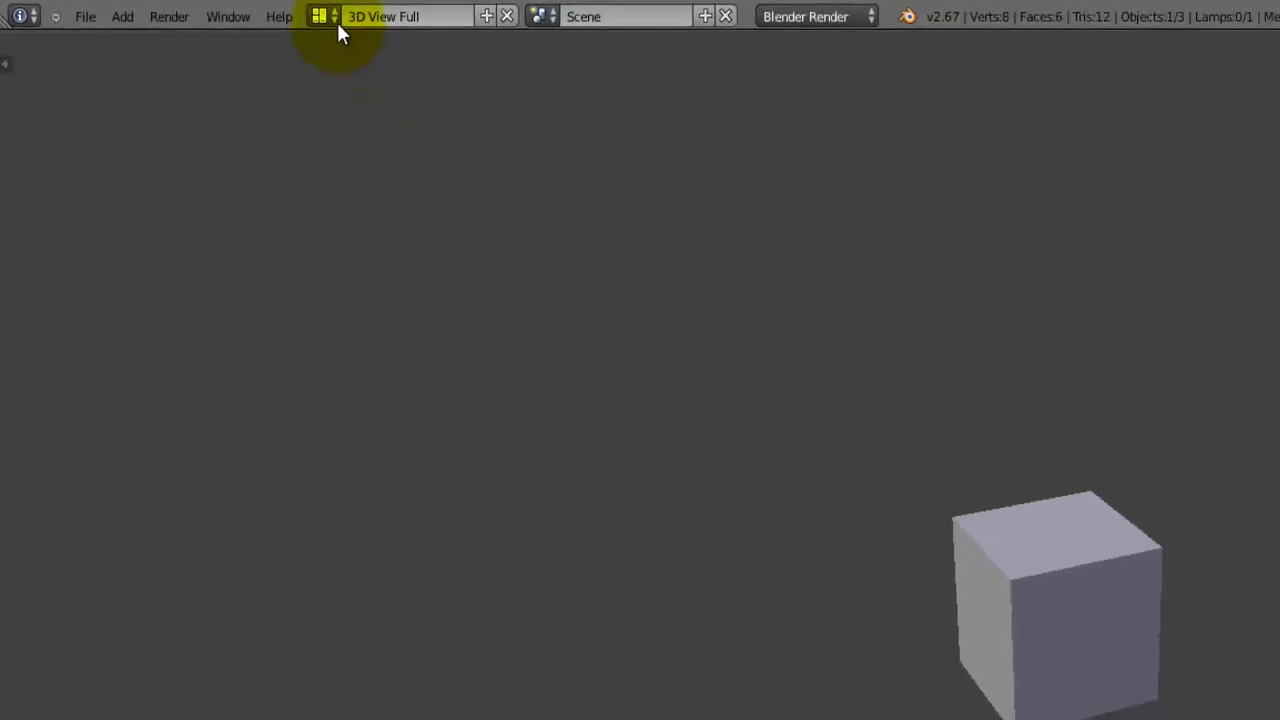
pyautogui.click(196, 10)
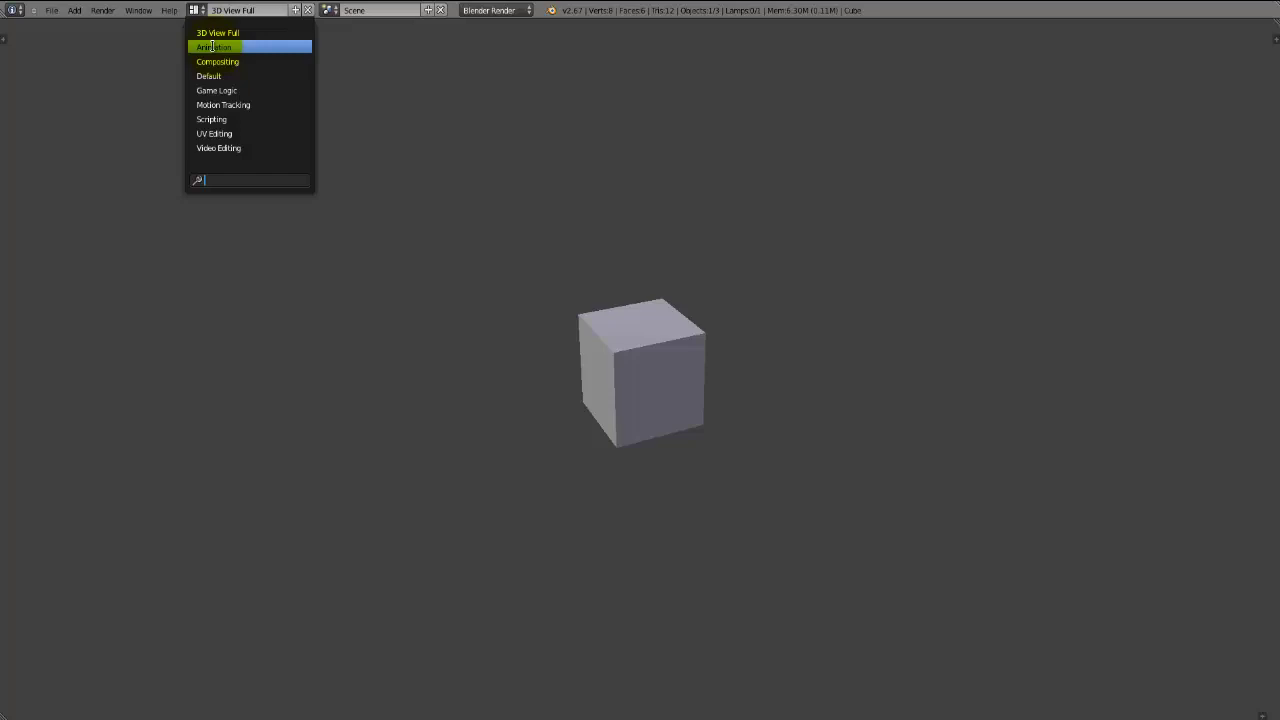
pyautogui.click(212, 47)
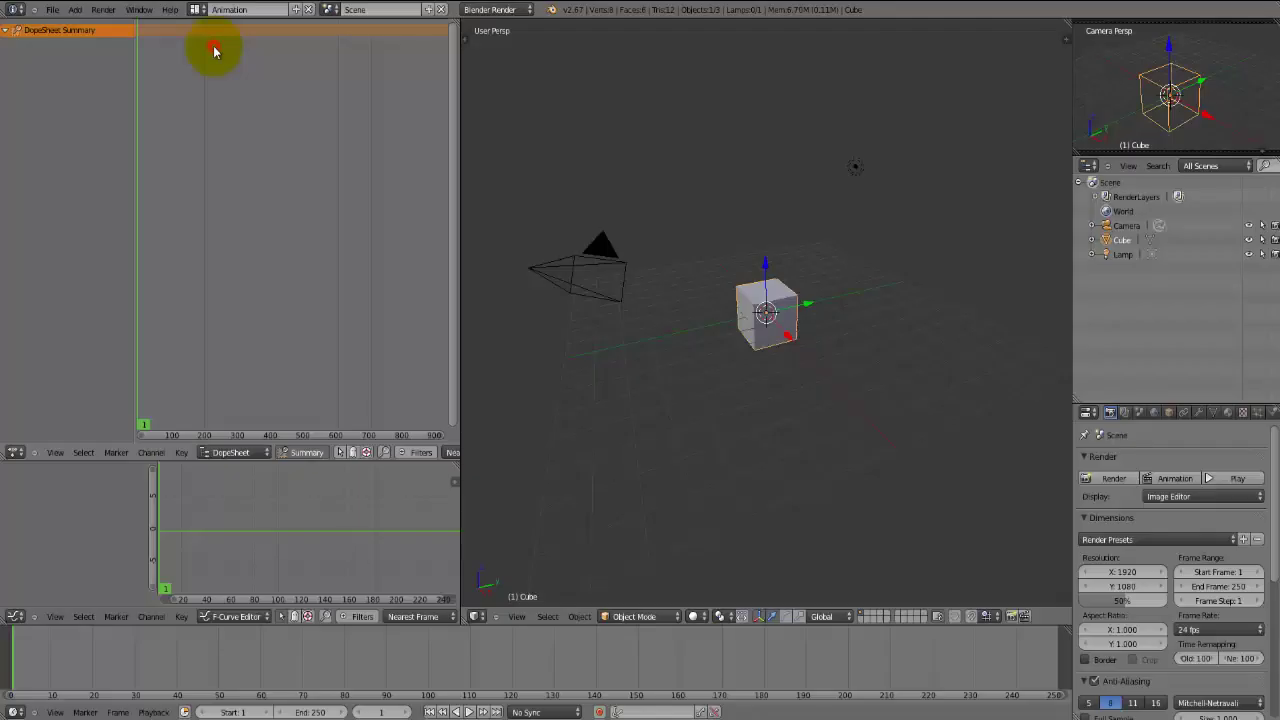
pyautogui.click(202, 12)
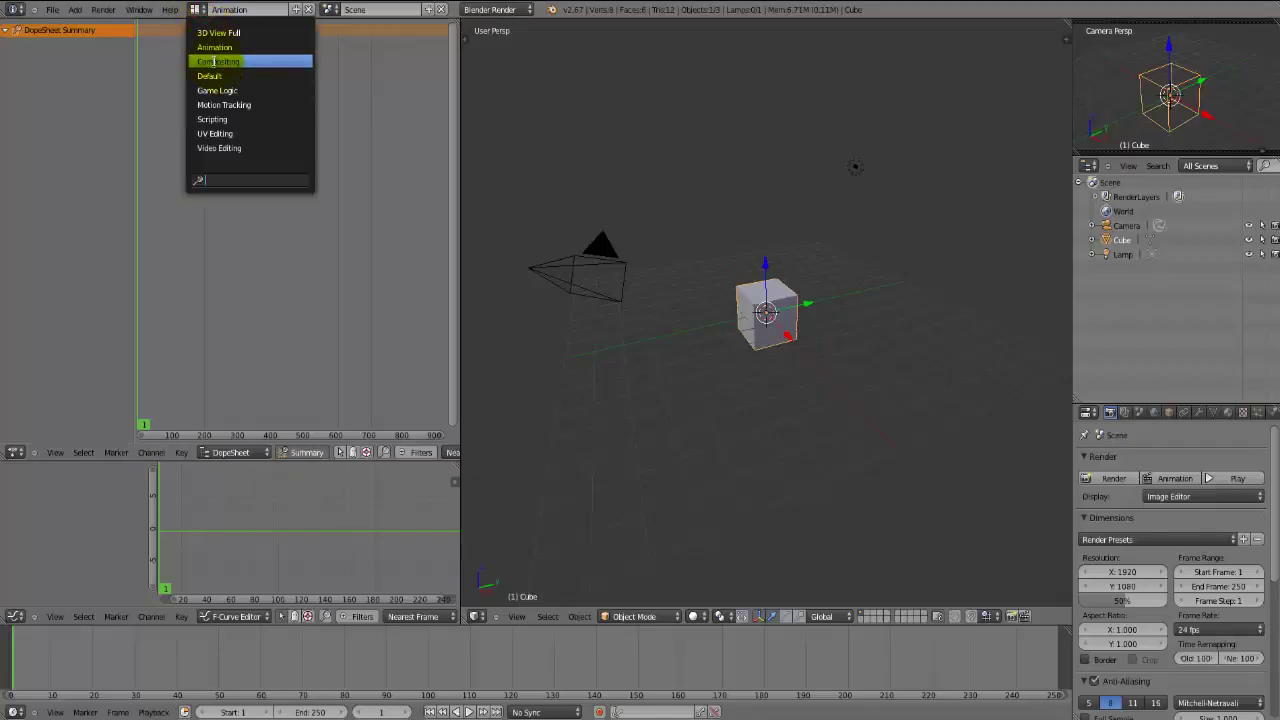
pyautogui.click(216, 61)
pyautogui.click(200, 10)
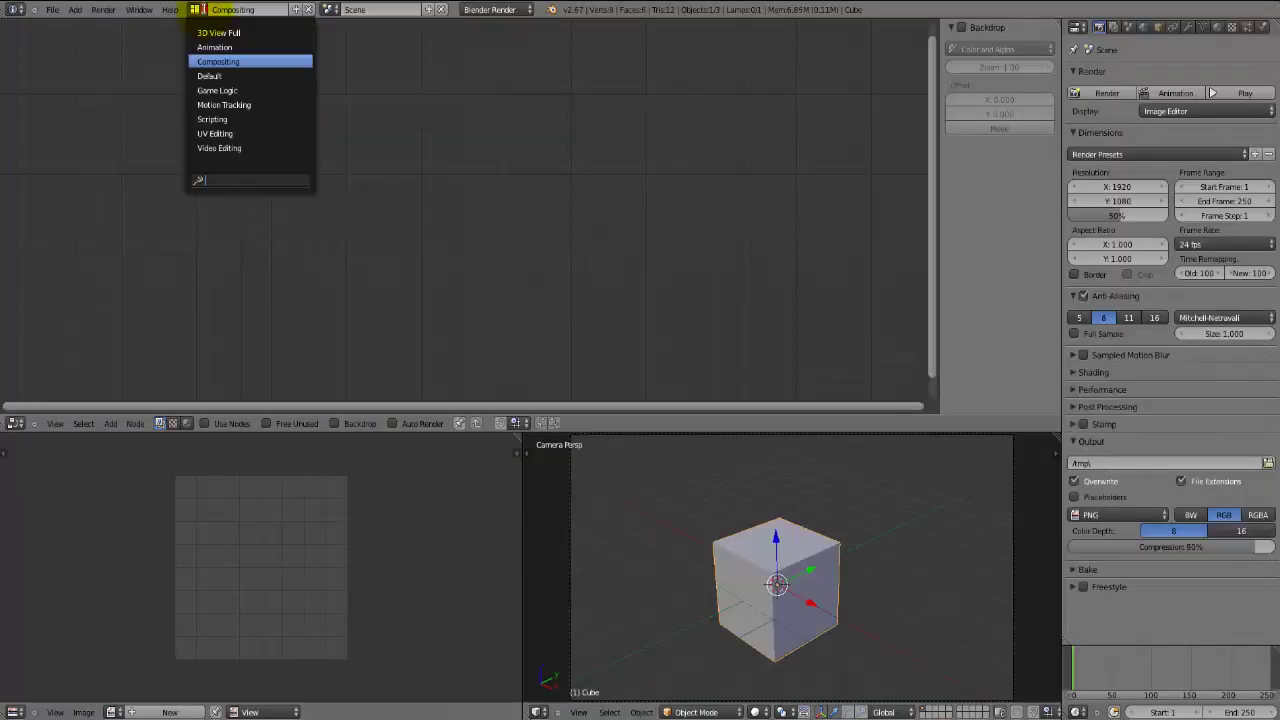
pyautogui.click(209, 76)
# Switch in turn to the Game Logic, Motion Tracking and Scripting layouts.
pyautogui.click(202, 12)
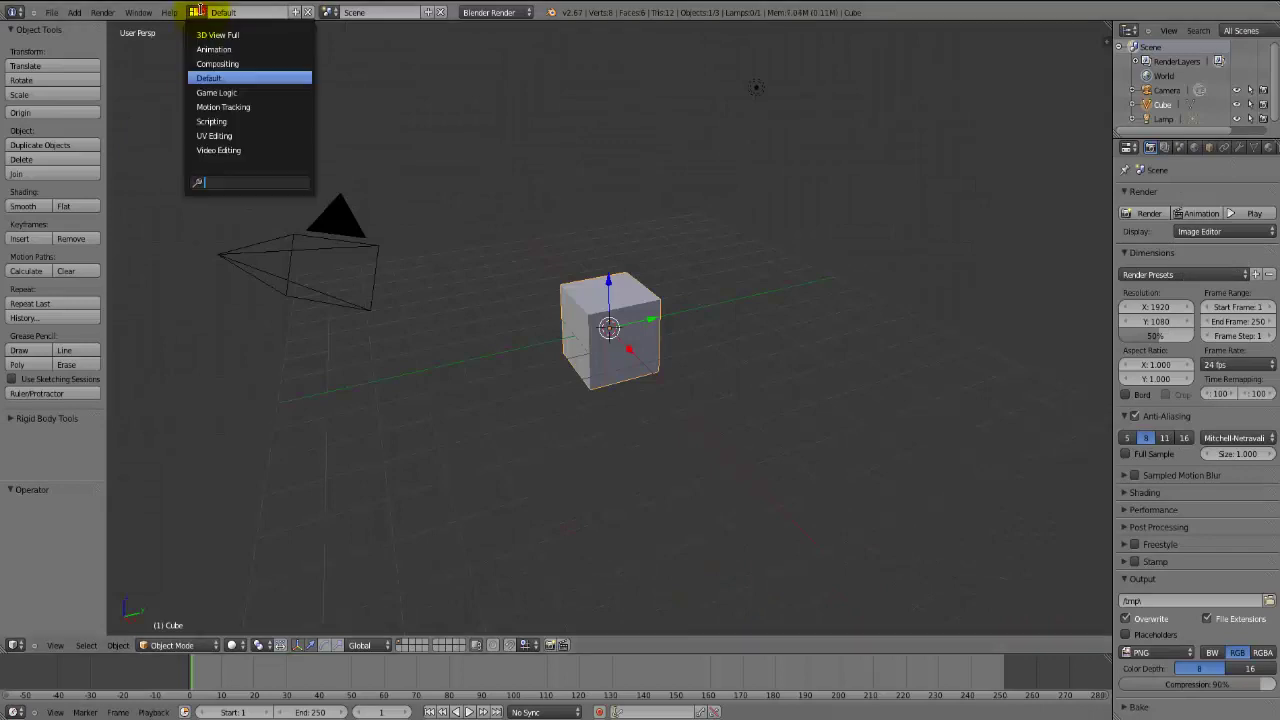
pyautogui.click(210, 91)
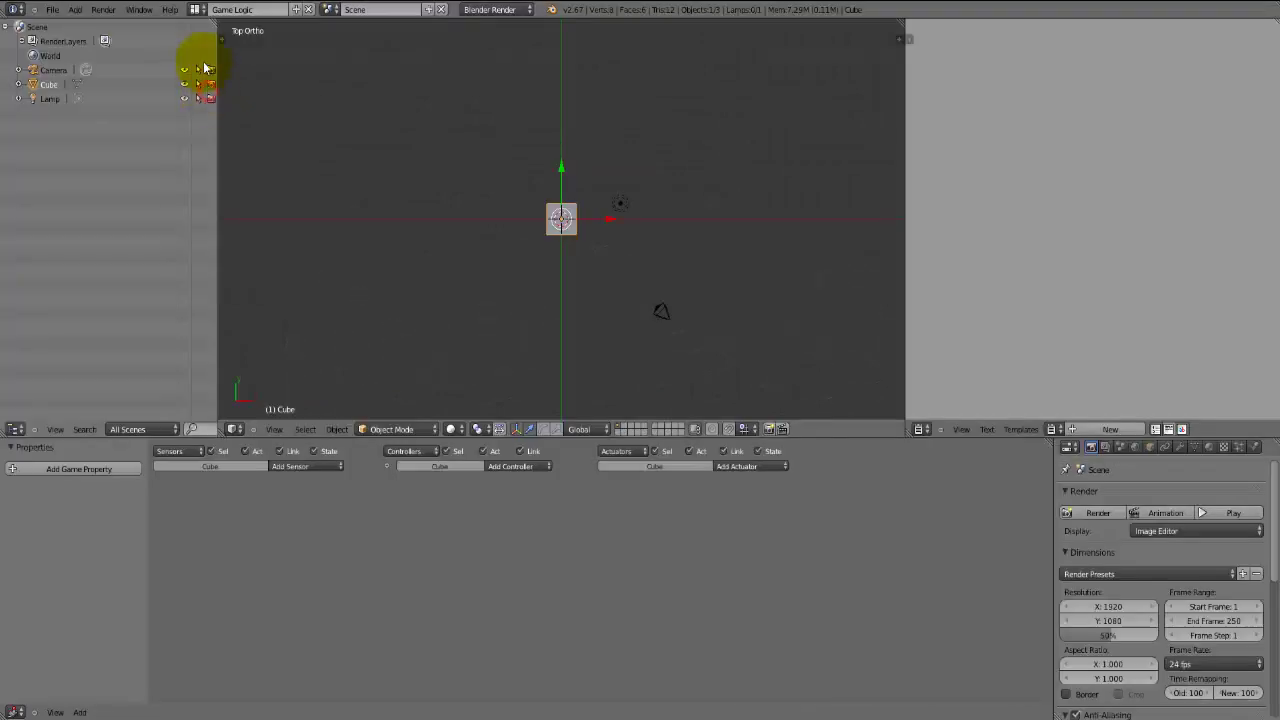
pyautogui.click(201, 11)
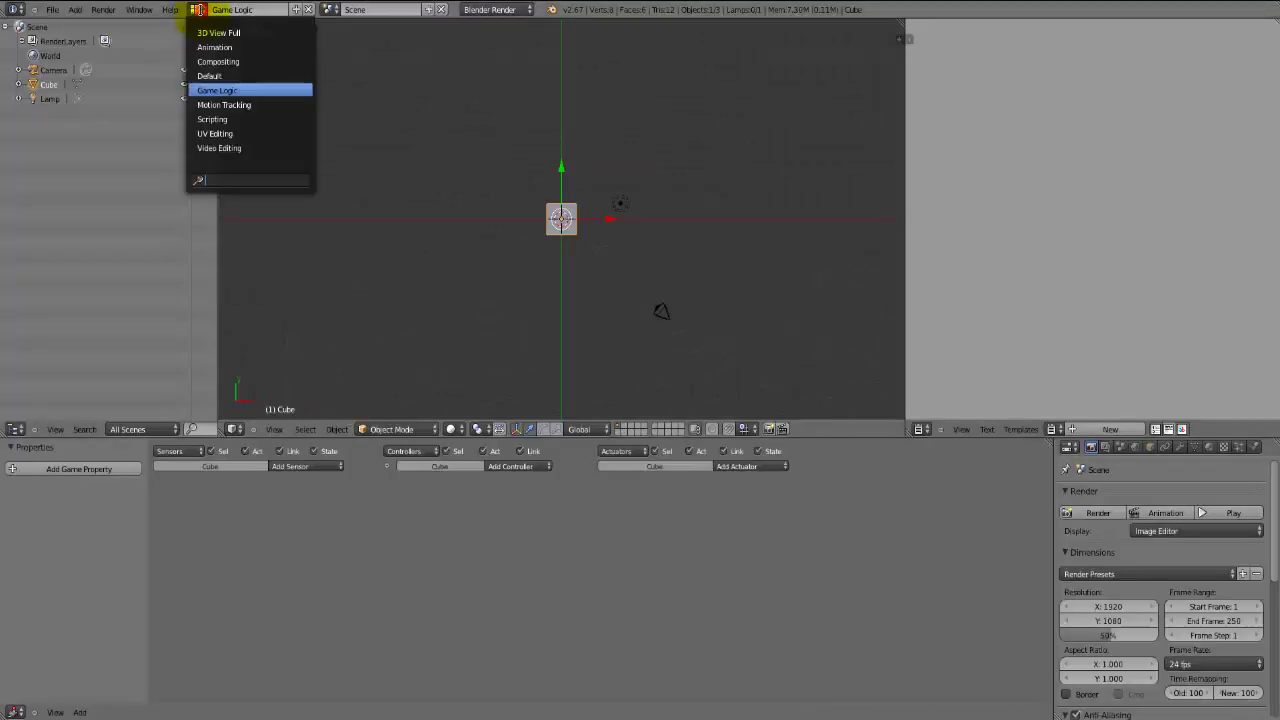
pyautogui.click(210, 105)
pyautogui.click(199, 10)
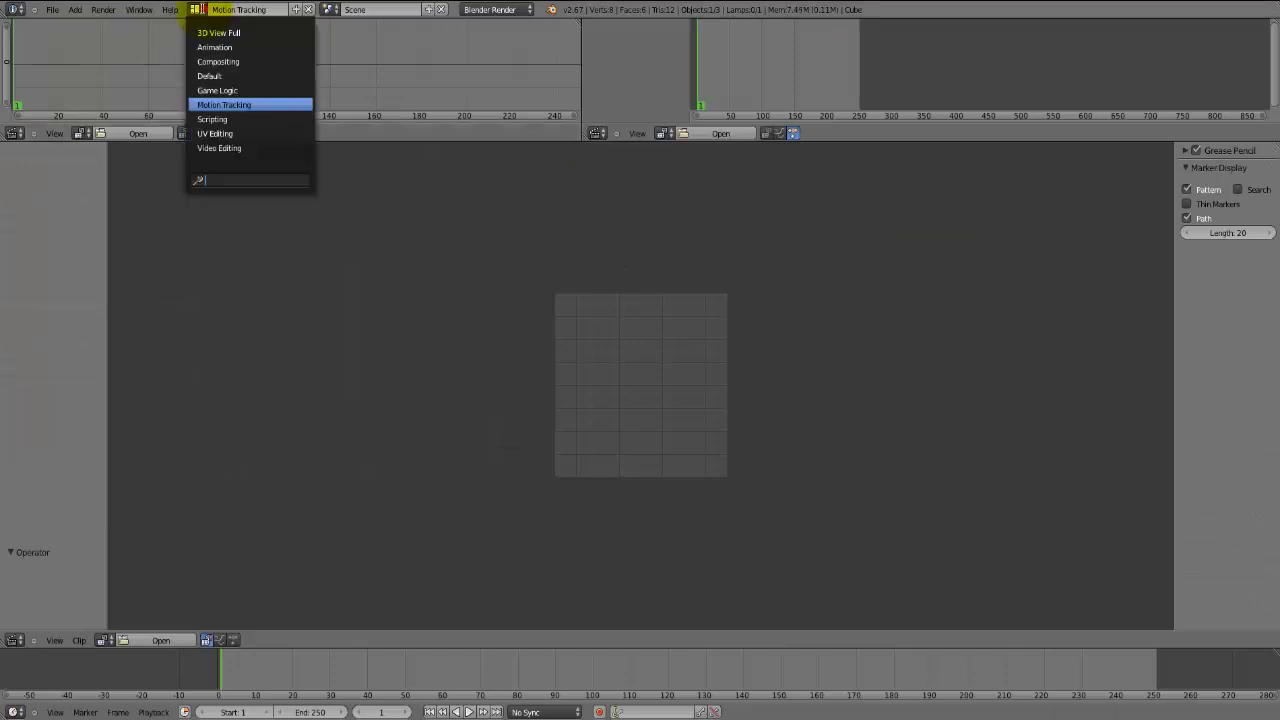
pyautogui.click(212, 119)
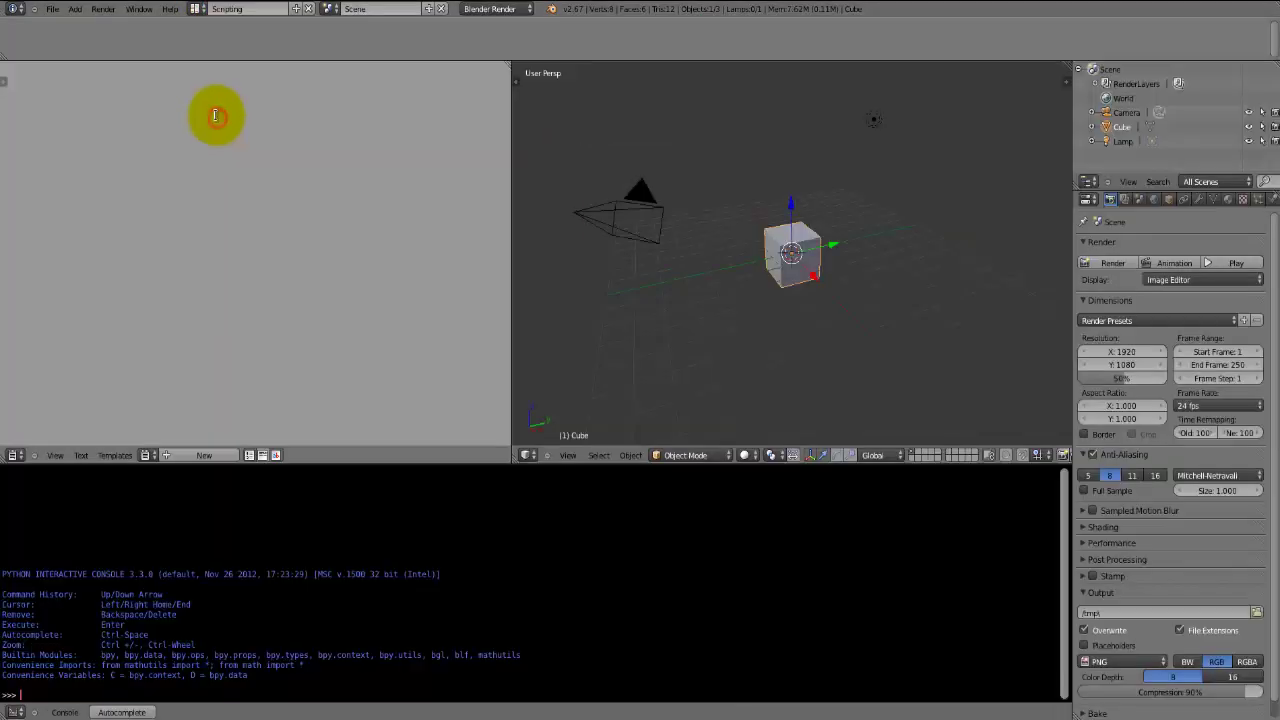
# Switch to the UV Editing and Video Editing layouts, then back to Default.
pyautogui.click(203, 9)
pyautogui.click(211, 132)
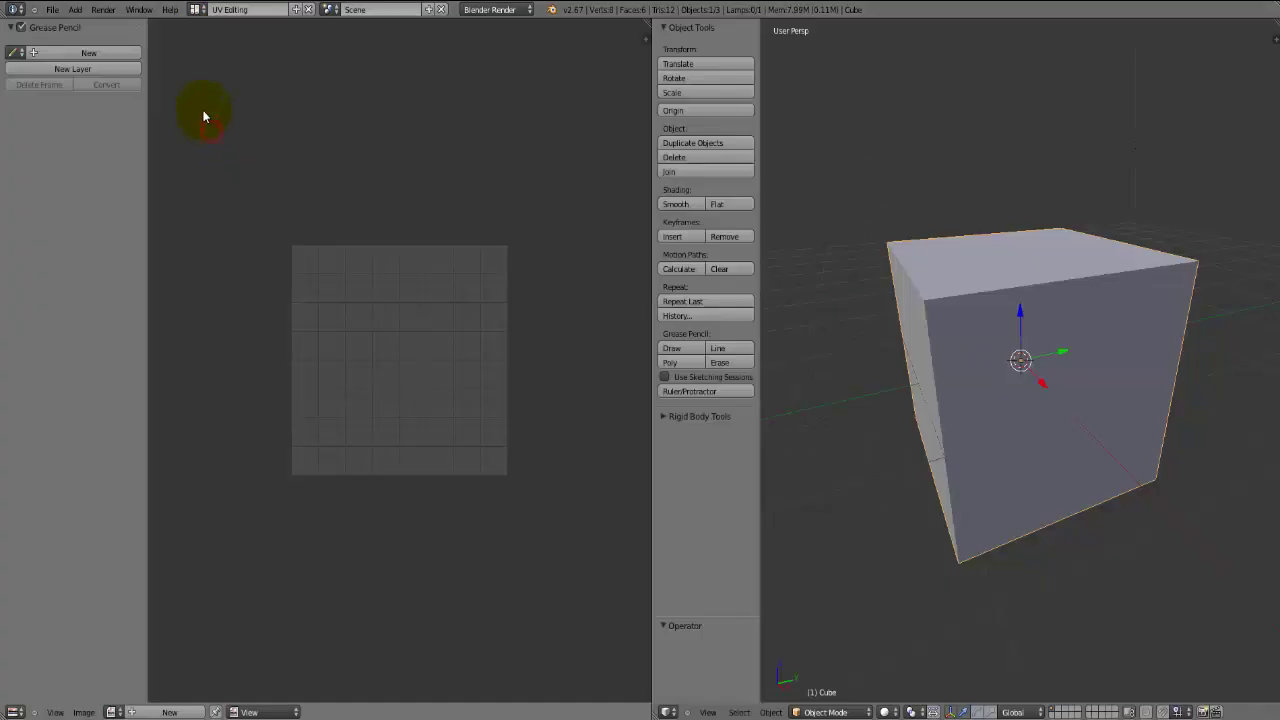
pyautogui.click(203, 9)
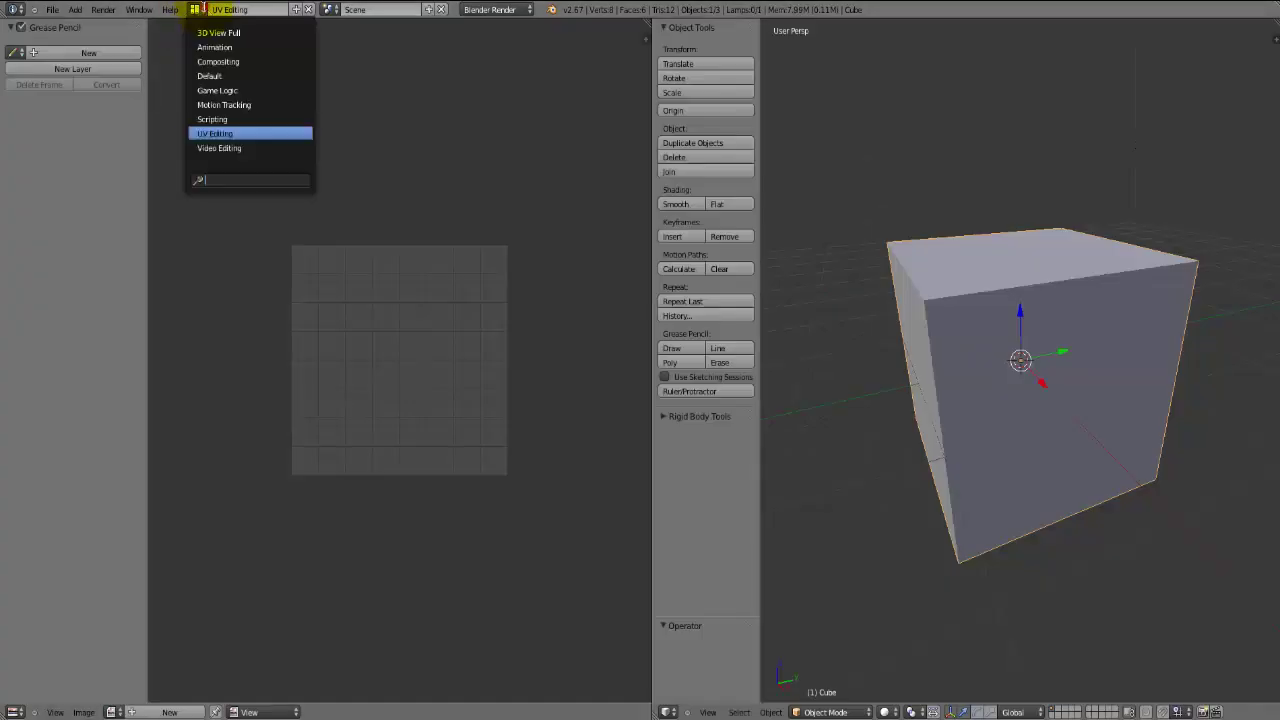
pyautogui.click(212, 148)
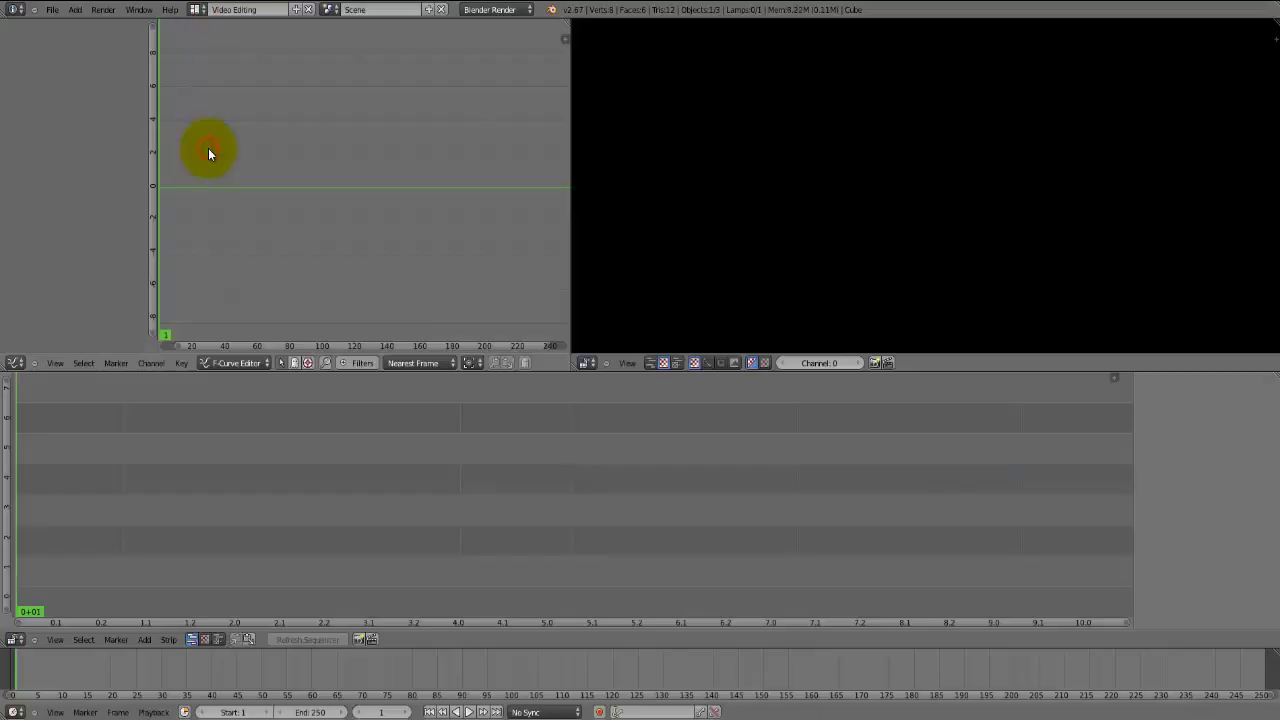
pyautogui.click(200, 9)
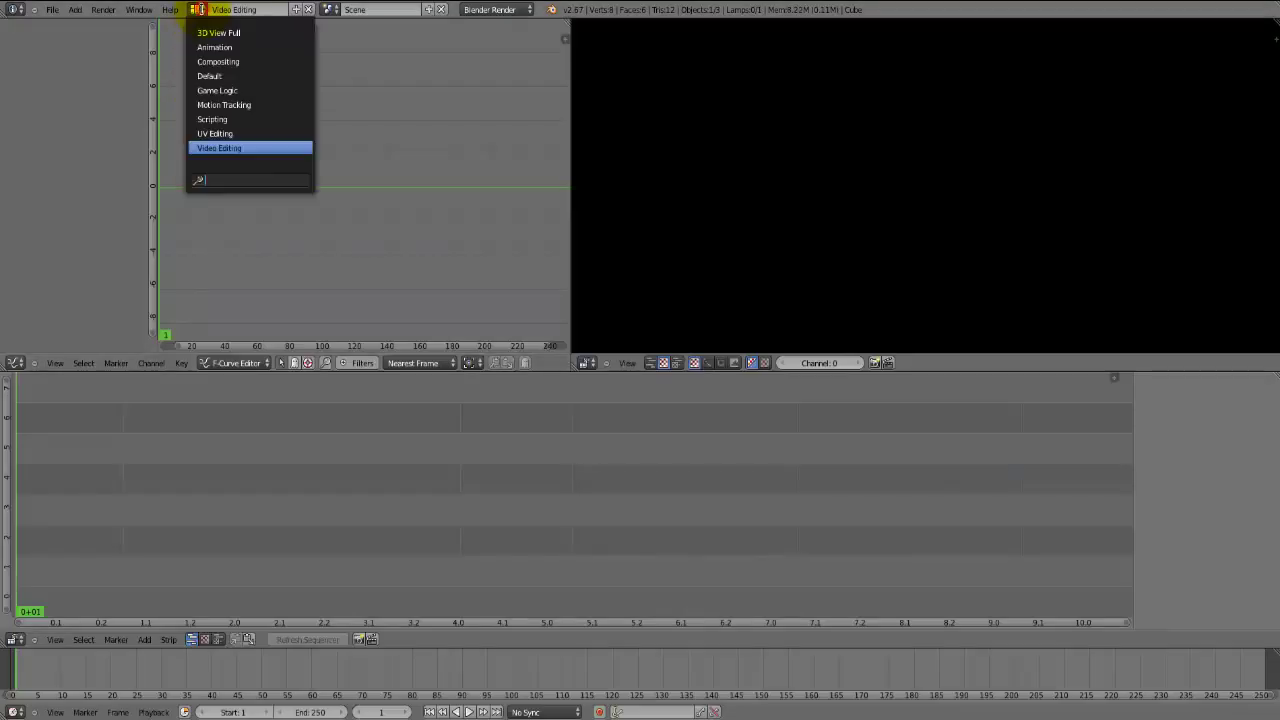
pyautogui.click(217, 77)
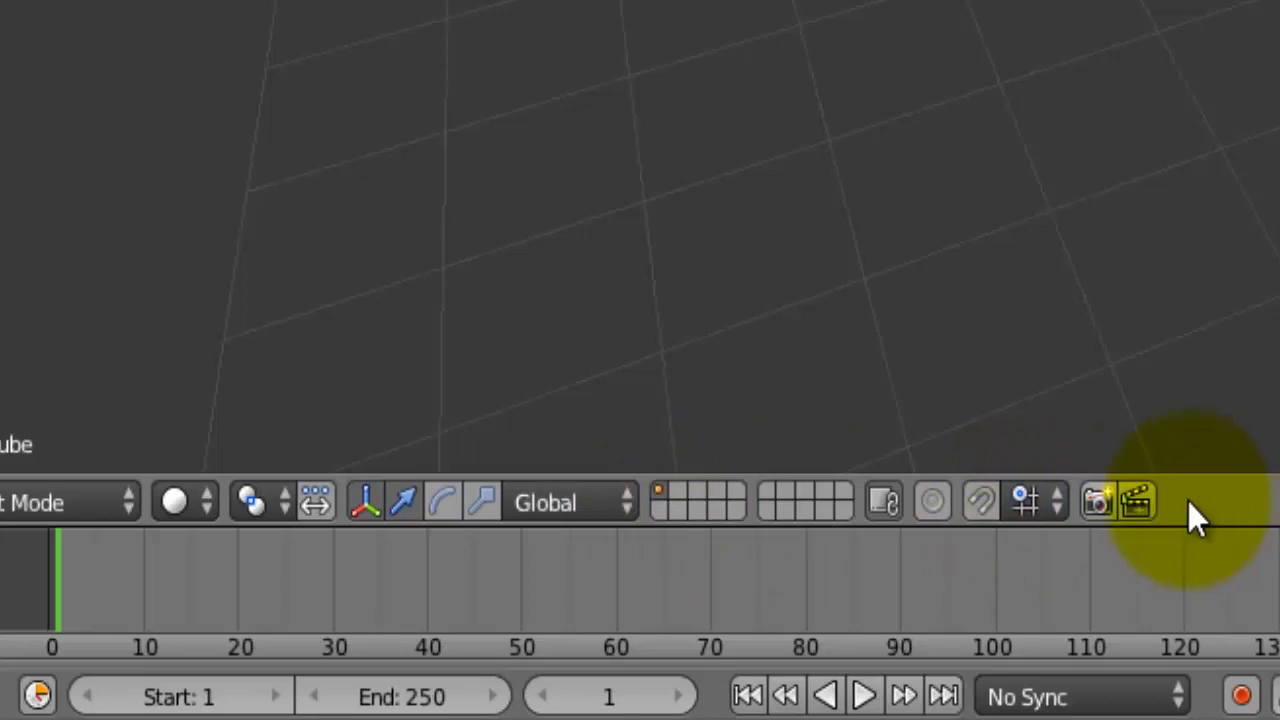
pyautogui.click(367, 503)
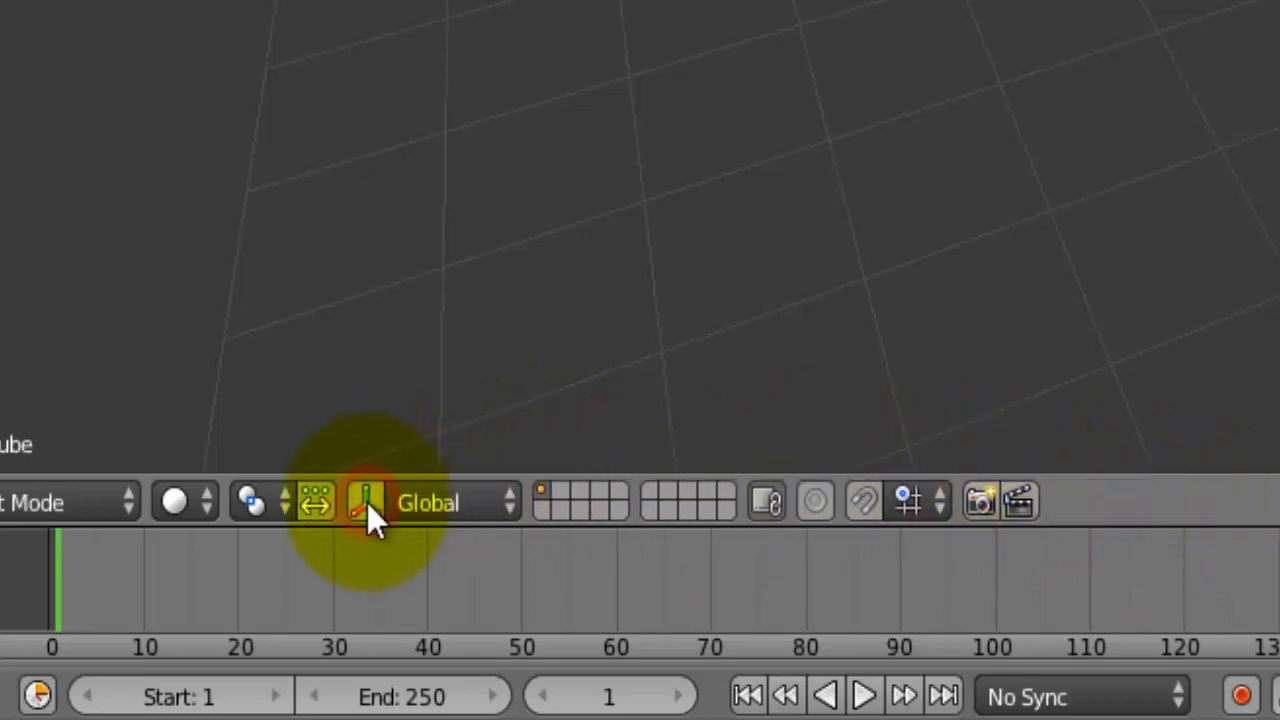
pyautogui.click(367, 503)
pyautogui.click(367, 503)
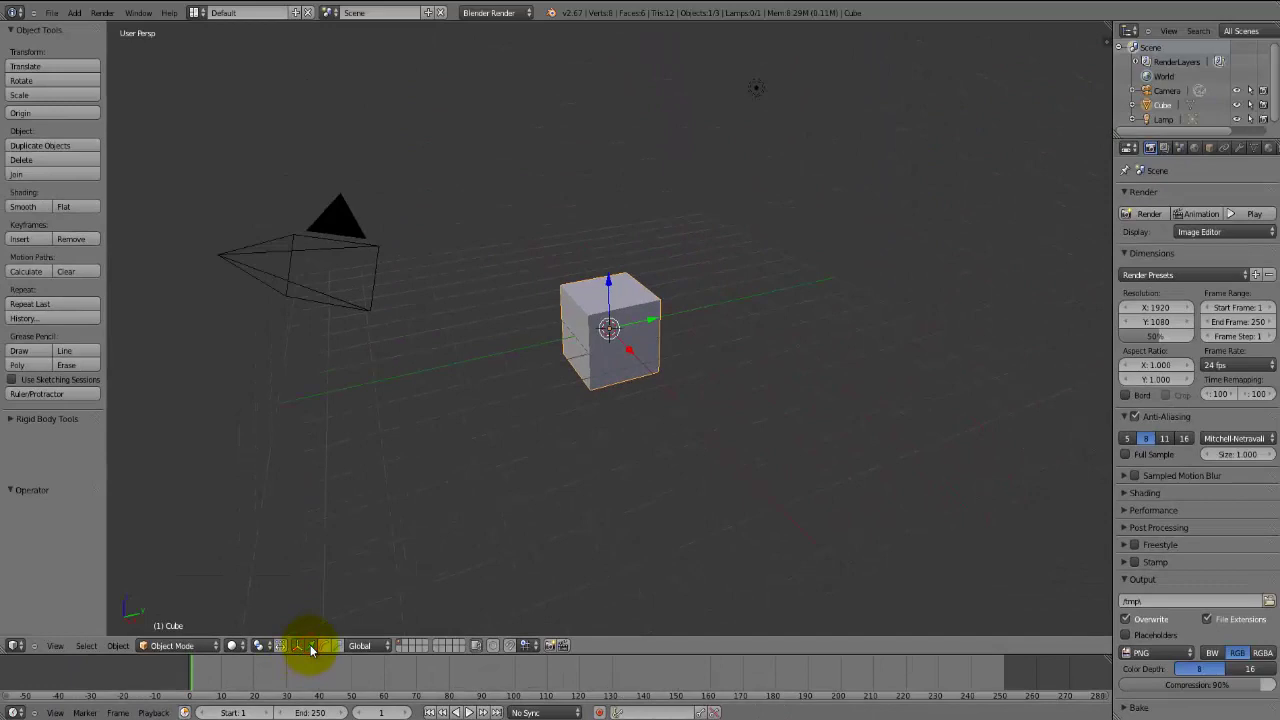
pyautogui.click(311, 650)
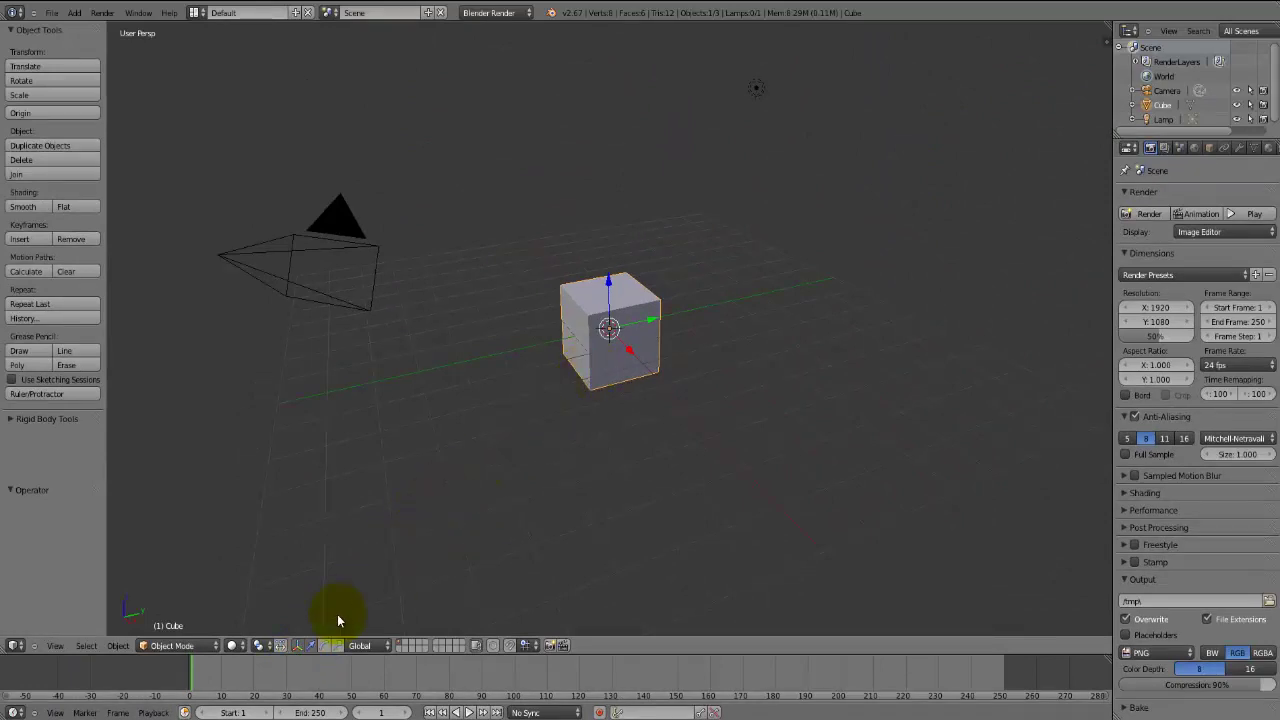
# Rotate the cube −10.645° about Z, then scale it to 2.090 on all axes with the manipulators.
pyautogui.click(326, 646)
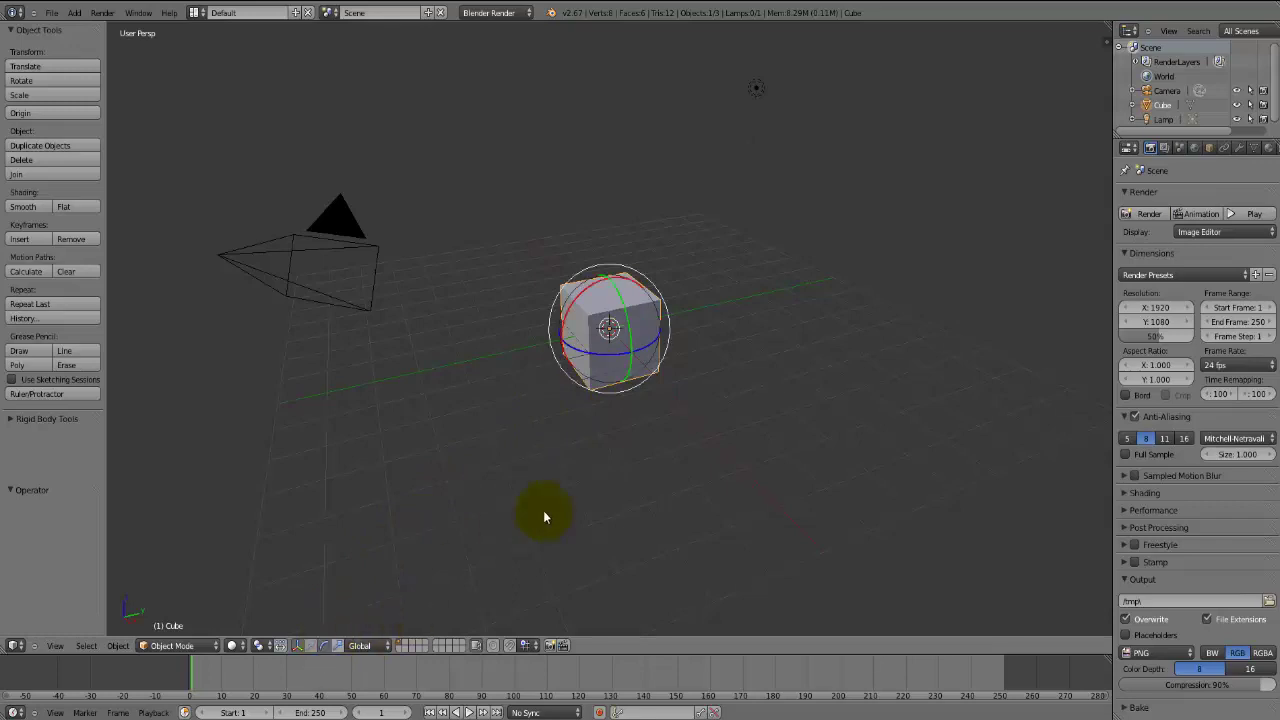
pyautogui.moveTo(620, 346)
pyautogui.mouseDown()
pyautogui.moveTo(632, 368)
pyautogui.moveTo(634, 349)
pyautogui.moveTo(575, 357)
pyautogui.moveTo(651, 367)
pyautogui.moveTo(632, 370)
pyautogui.mouseUp()
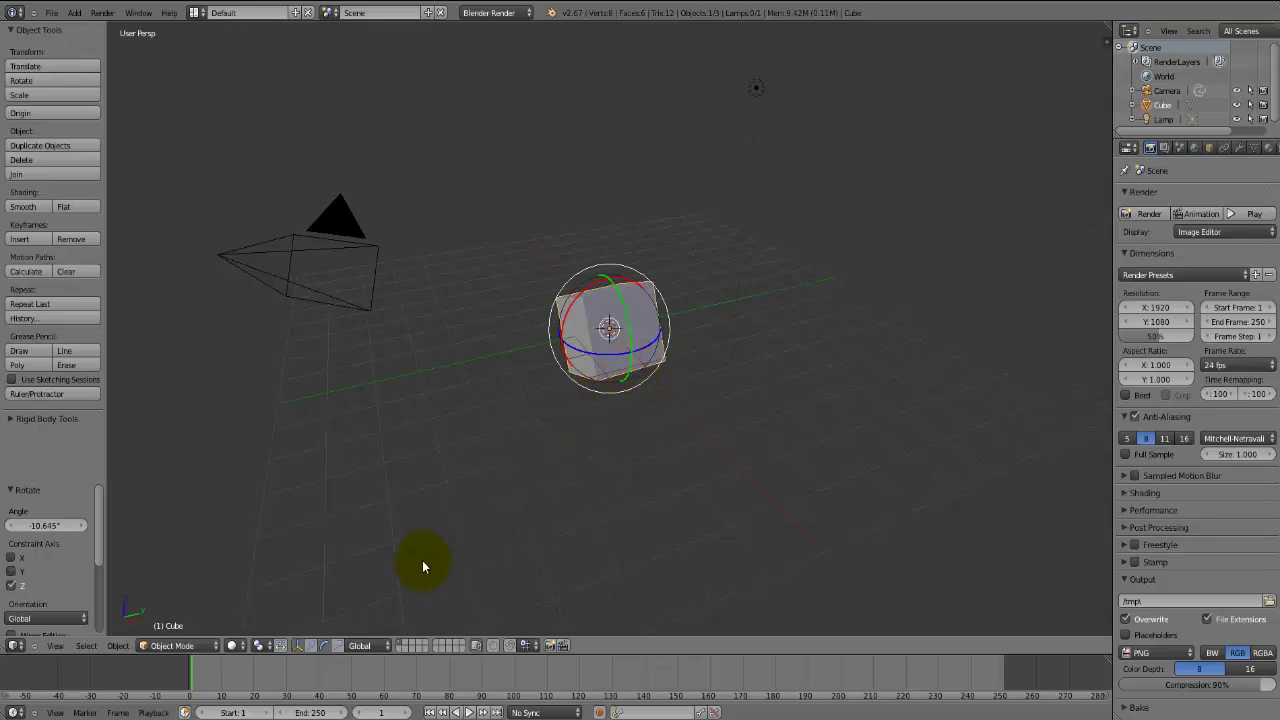
pyautogui.click(296, 650)
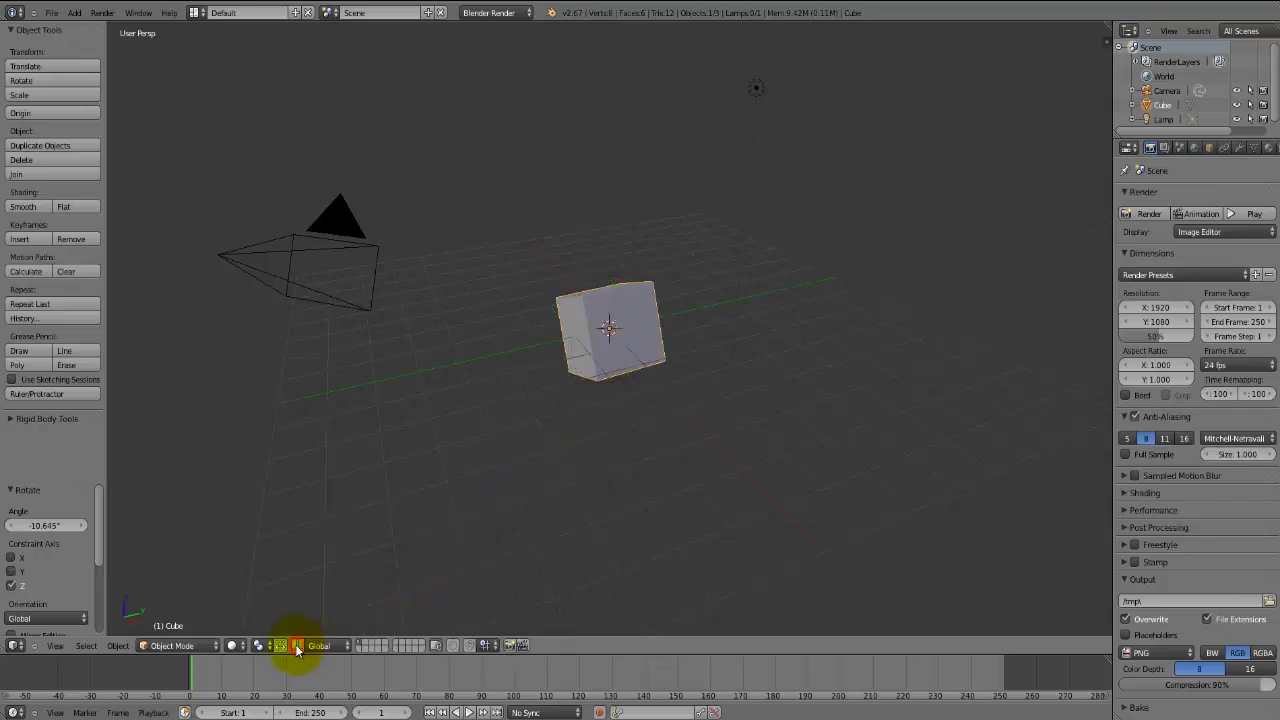
pyautogui.keyDown('shift'); pyautogui.click(296, 650); pyautogui.keyUp('shift')
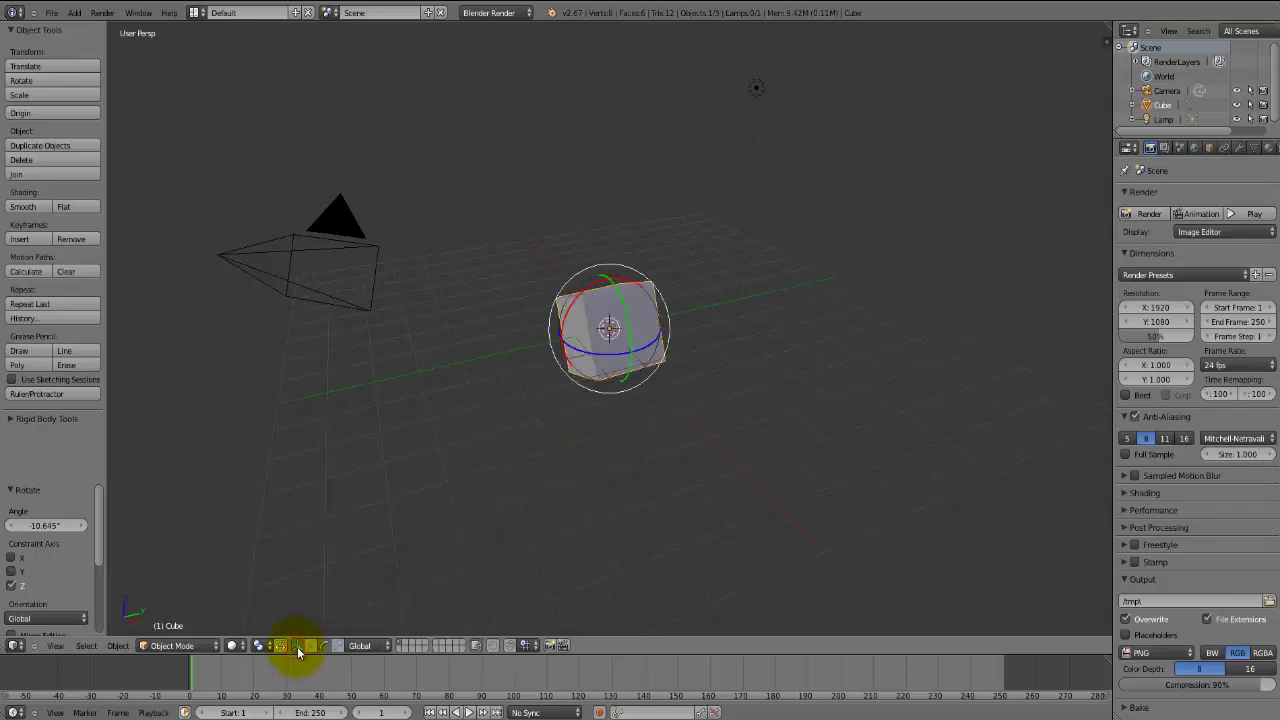
pyautogui.keyDown('shift'); pyautogui.click(324, 647); pyautogui.keyUp('shift')
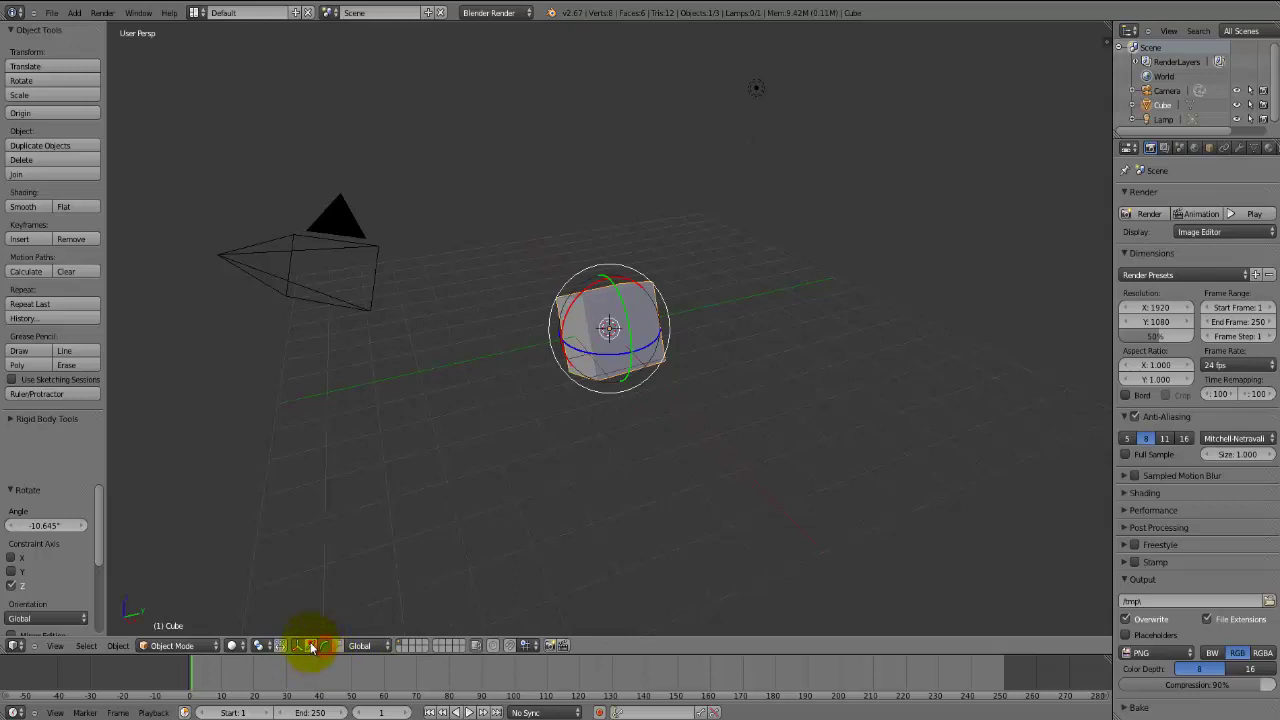
pyautogui.click(338, 647)
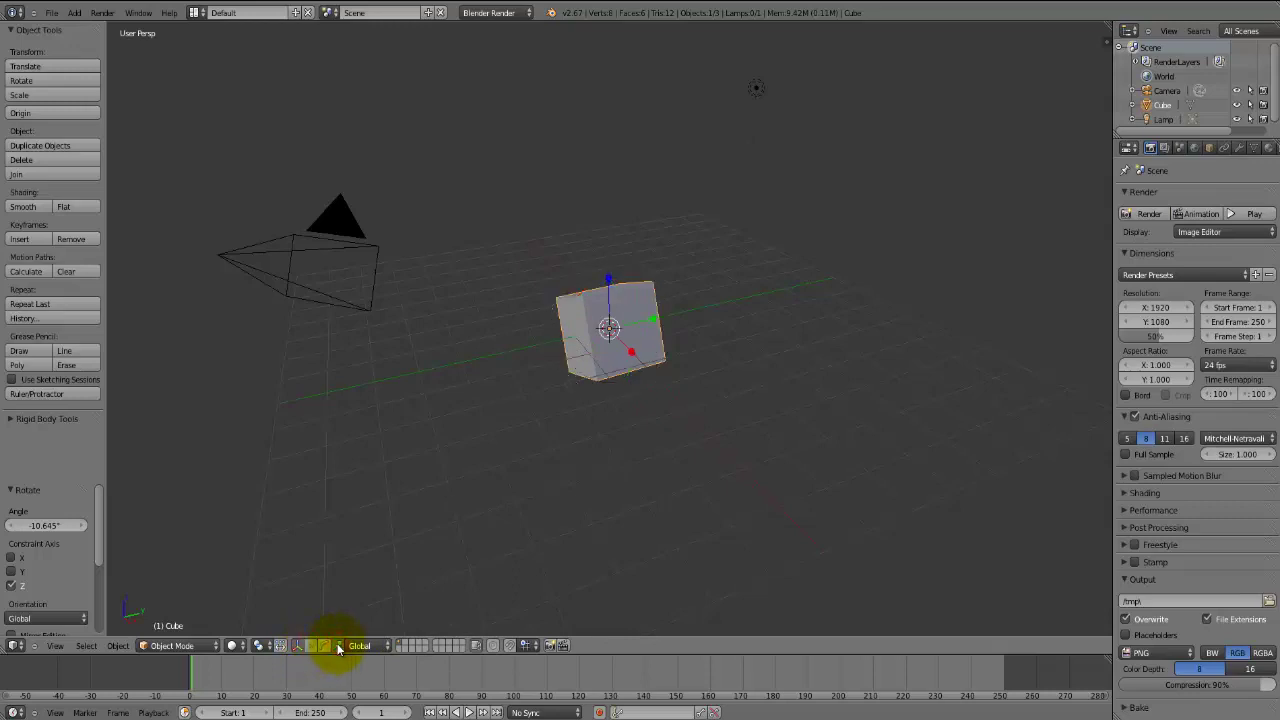
pyautogui.moveTo(610, 280)
pyautogui.mouseDown()
pyautogui.moveTo(613, 270)
pyautogui.moveTo(608, 297)
pyautogui.moveTo(652, 352)
pyautogui.moveTo(647, 393)
pyautogui.mouseUp()
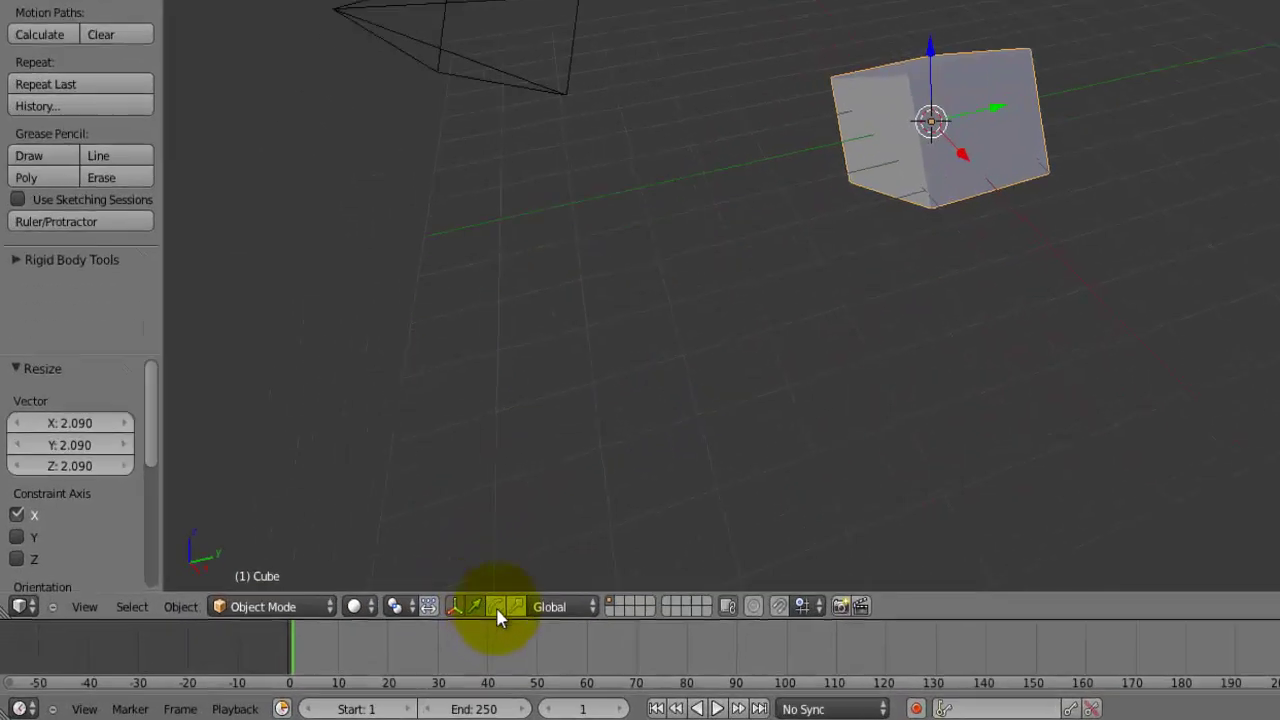
# Move the cube −1.884 along X with the translate arrow and set the 3D cursor below it.
pyautogui.click(326, 646)
pyautogui.click(812, 543)
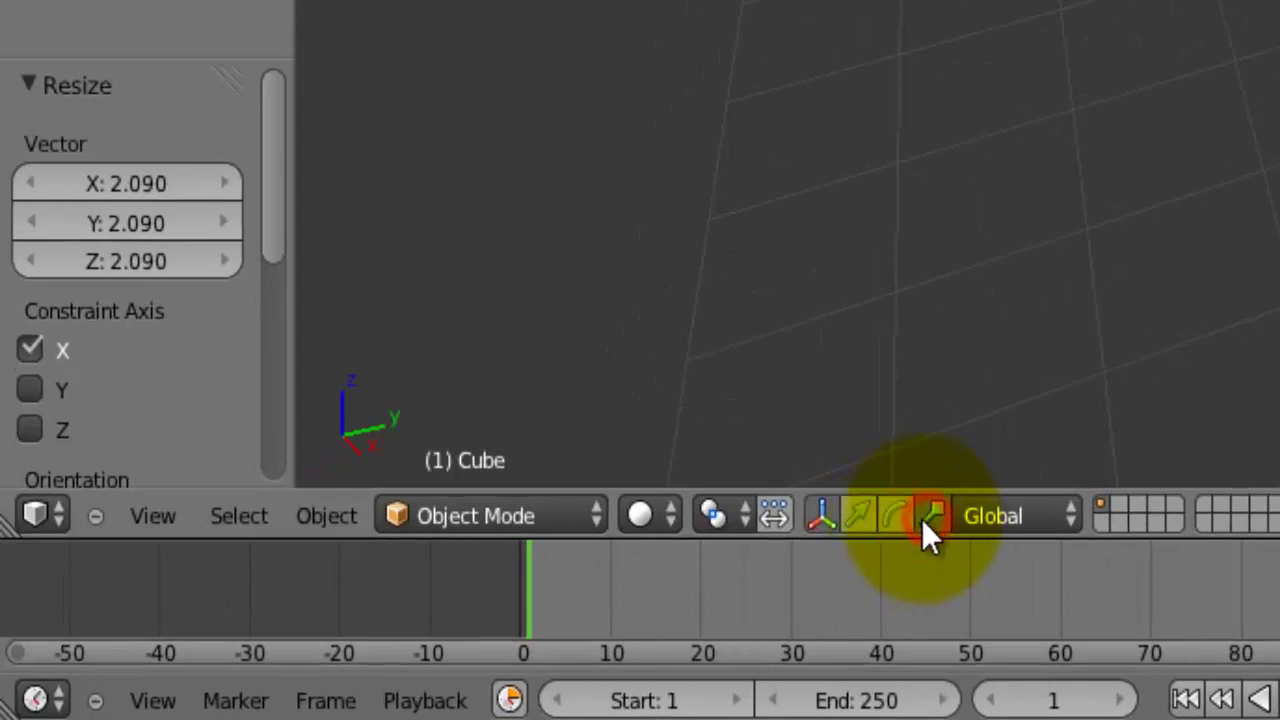
pyautogui.click(858, 521)
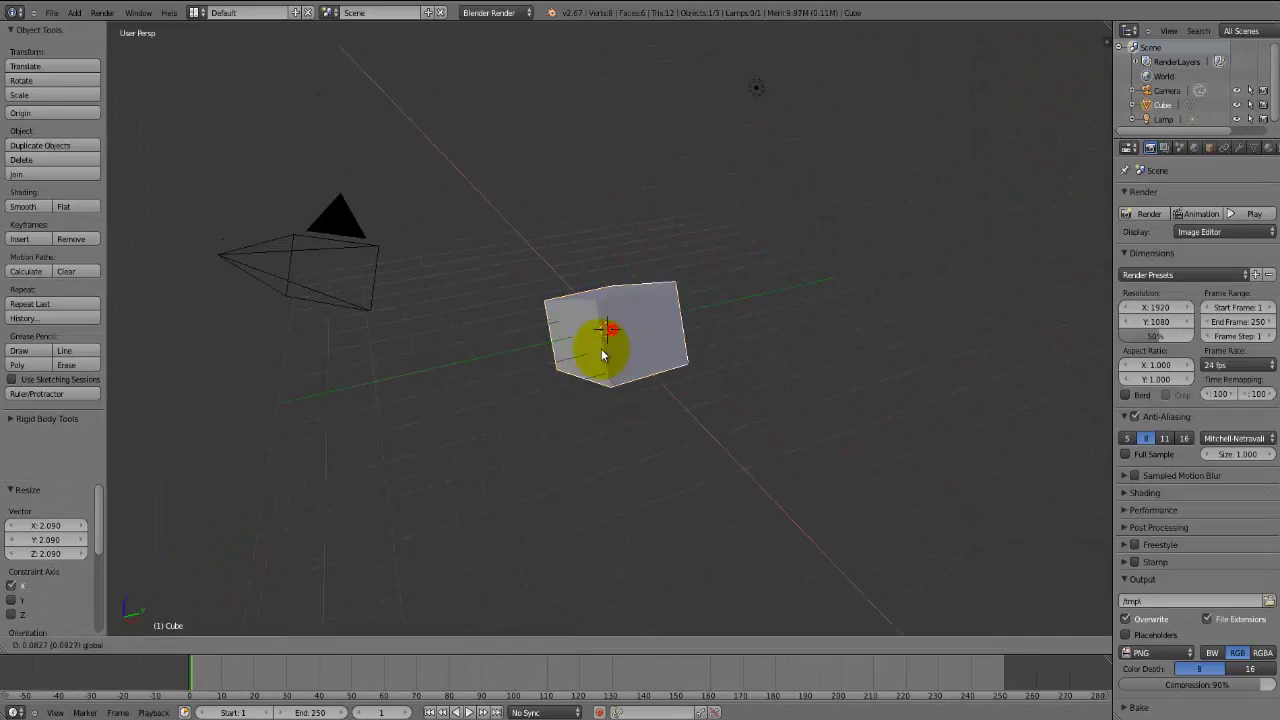
pyautogui.moveTo(606, 337); pyautogui.dragTo(598, 405)
pyautogui.click(635, 355)
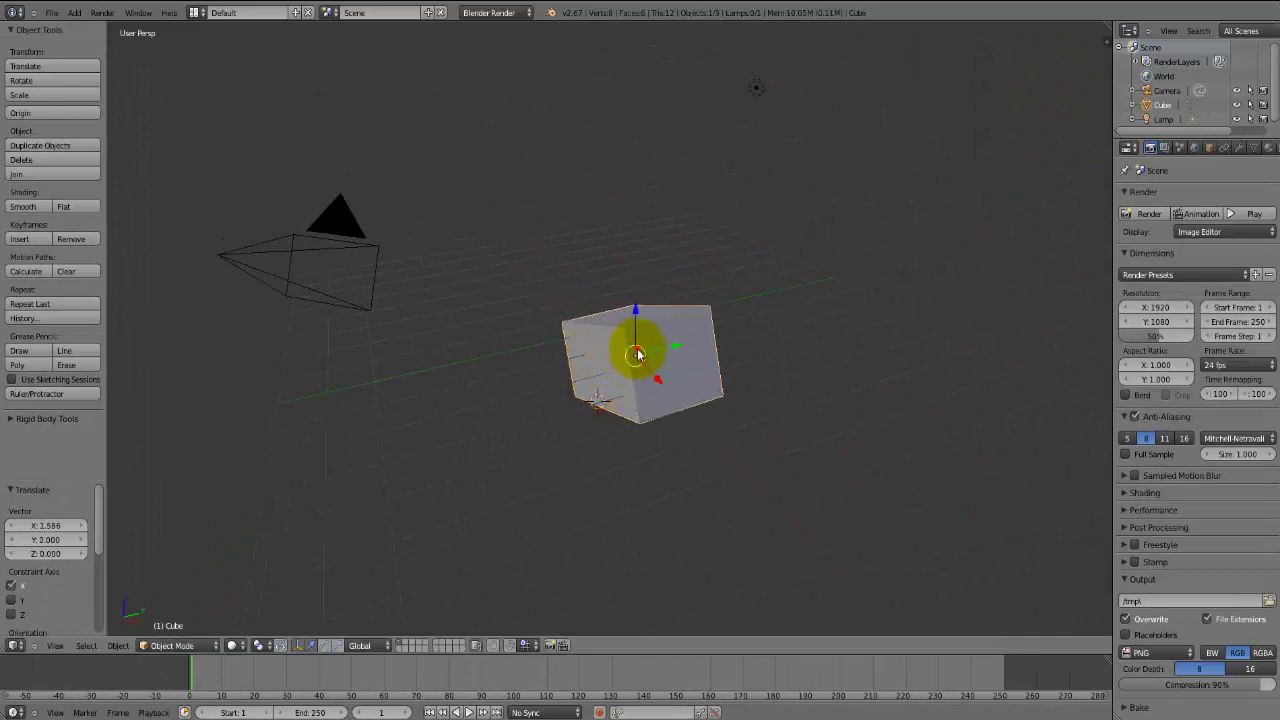
pyautogui.moveTo(644, 378); pyautogui.dragTo(597, 403)
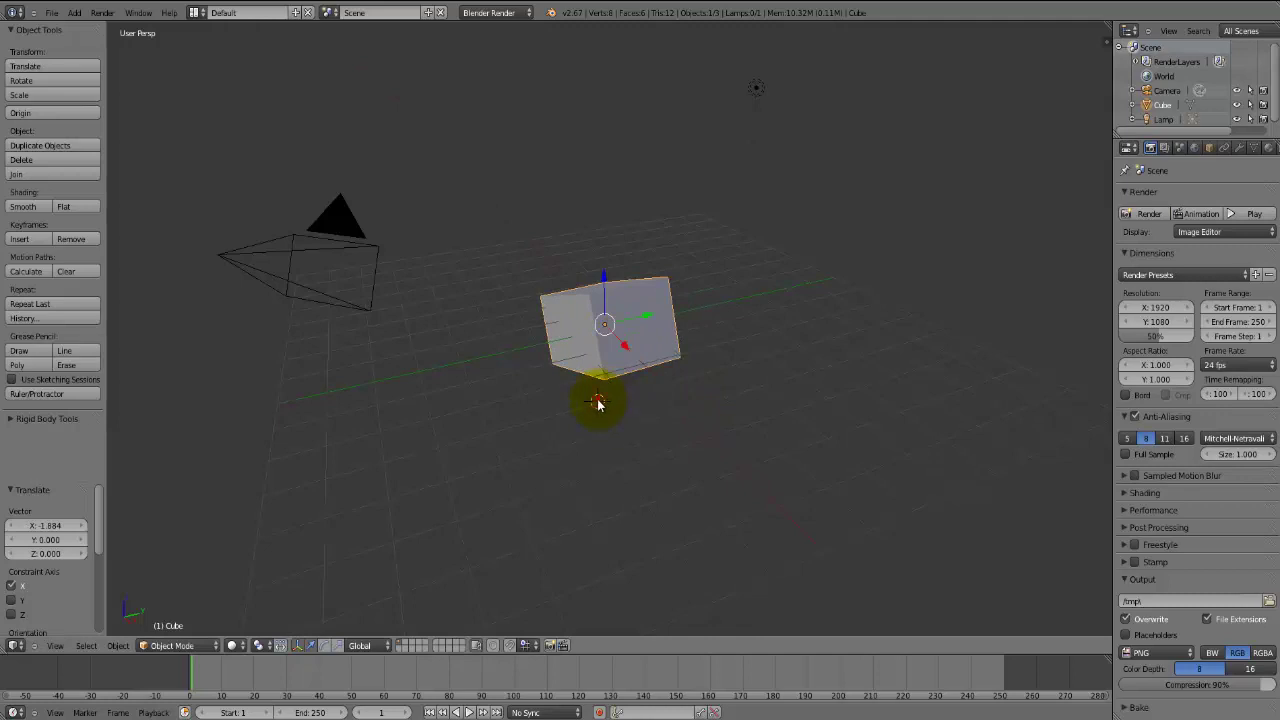
pyautogui.click(589, 441)
# Rotate the cube 9.09° about Y with the green ring, then return to the move arrows.
pyautogui.click(323, 646)
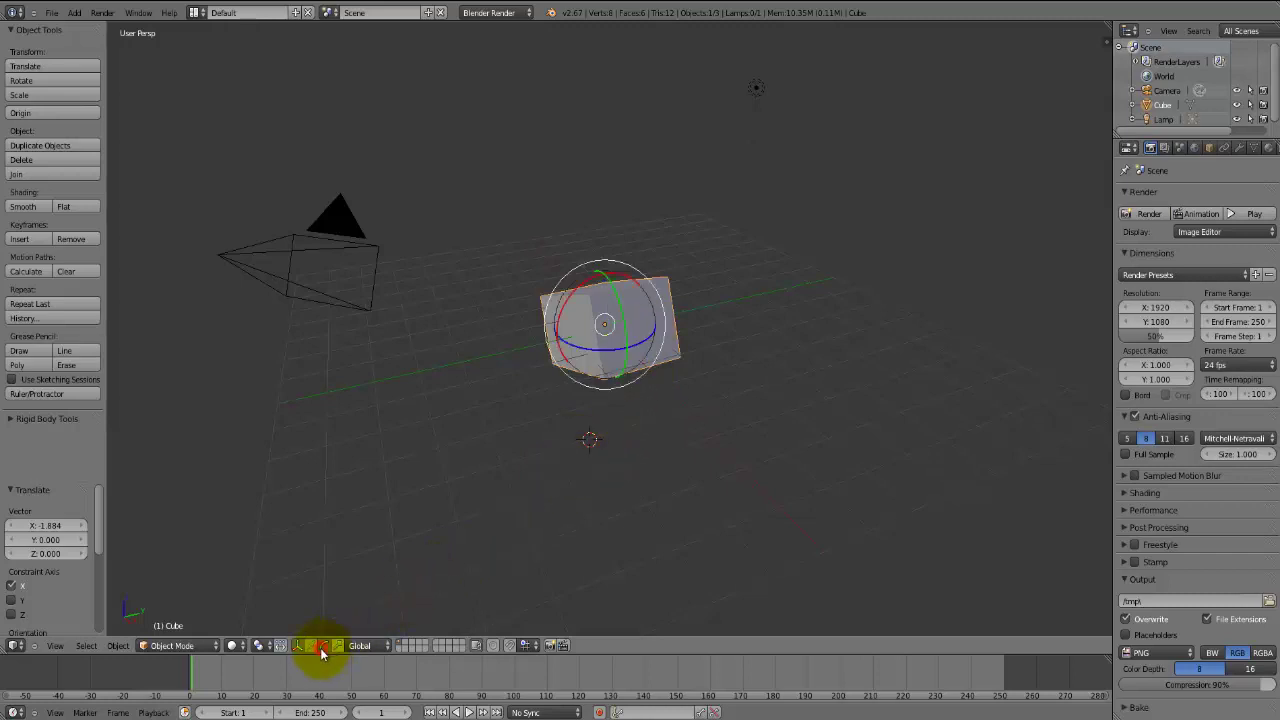
pyautogui.moveTo(620, 322); pyautogui.dragTo(620, 332)
pyautogui.click(556, 415)
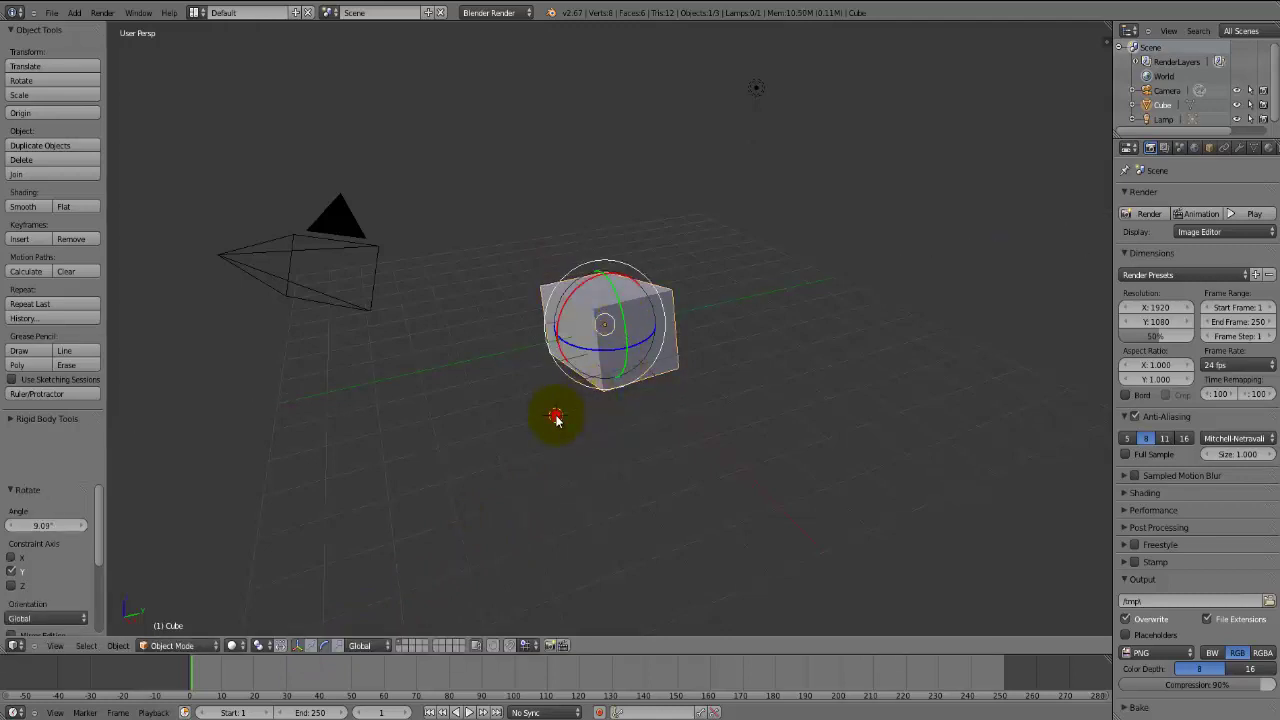
pyautogui.click(309, 646)
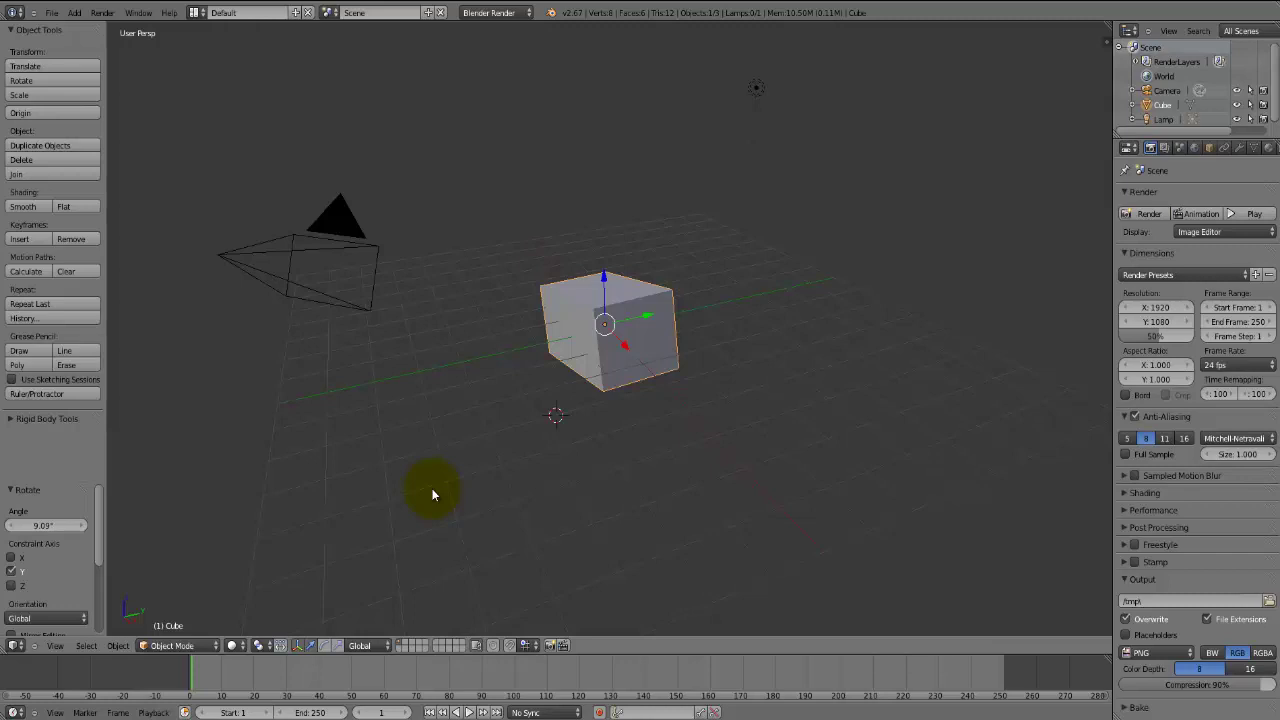
# Put the 3D cursor on the floor near the cube and make an OpenGL render of the viewport.
pyautogui.click(302, 288)
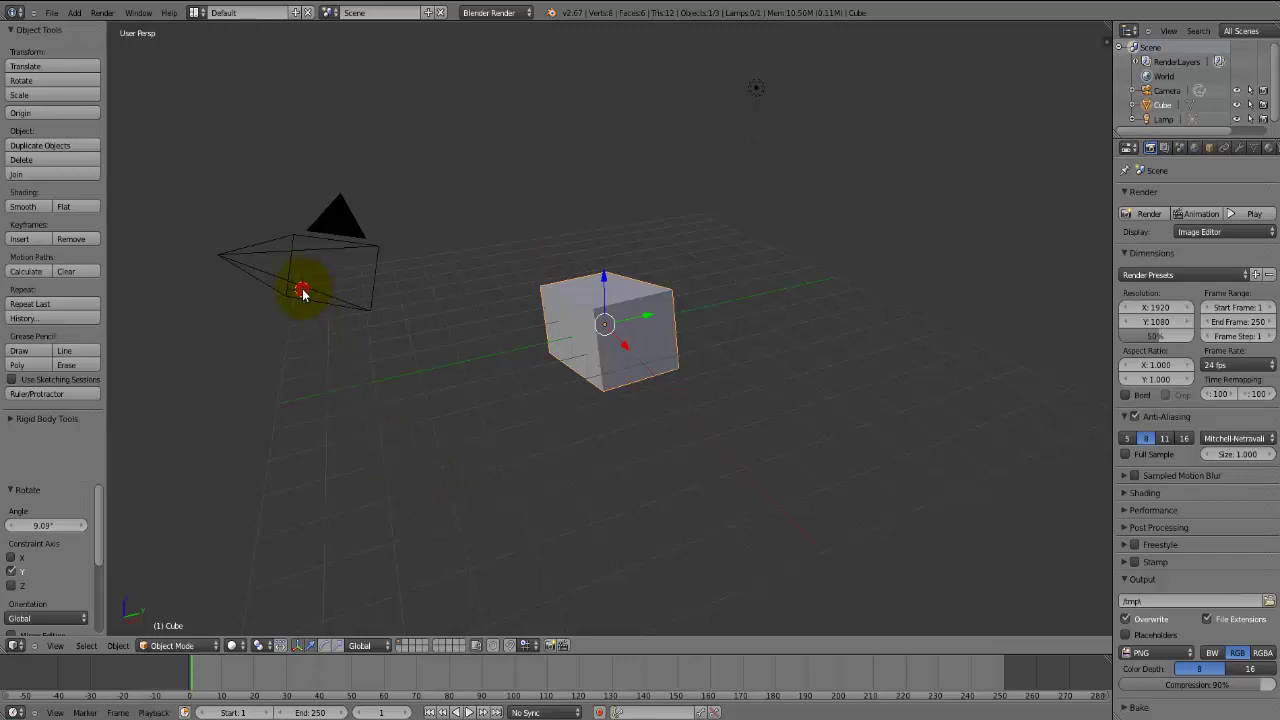
pyautogui.click(464, 418)
pyautogui.click(338, 216)
pyautogui.click(441, 313)
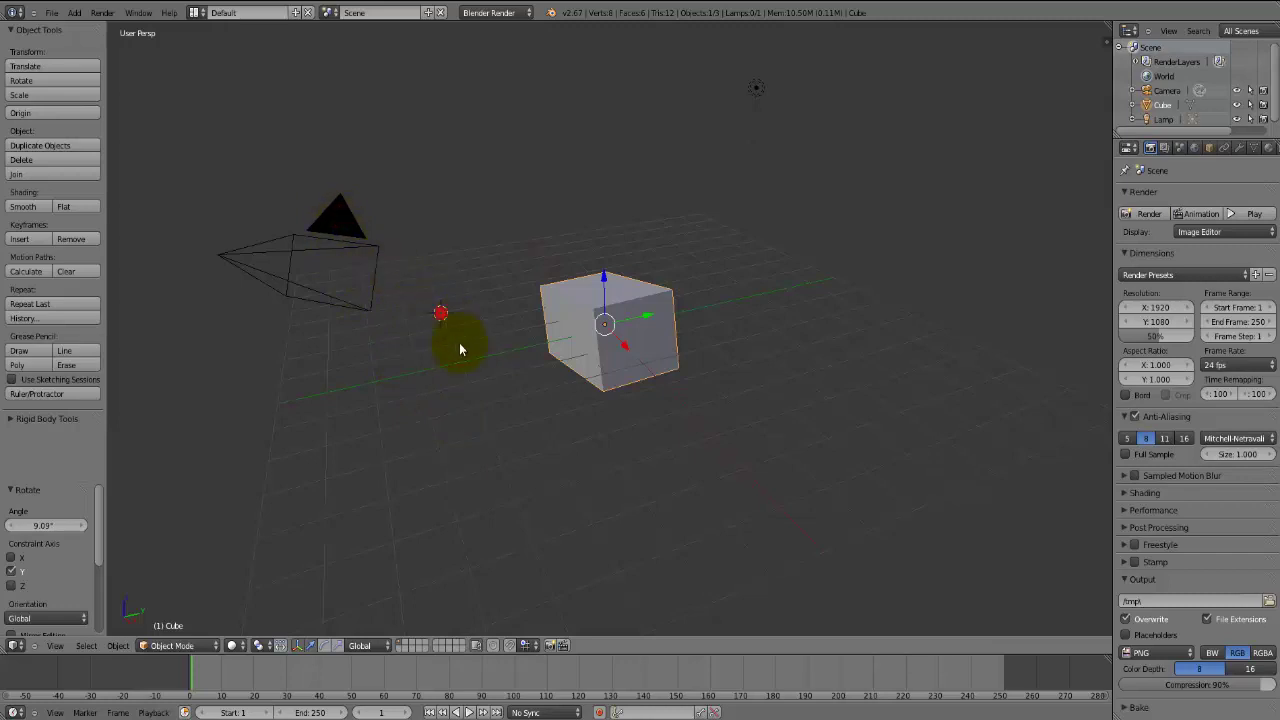
pyautogui.click(492, 399)
pyautogui.click(550, 644)
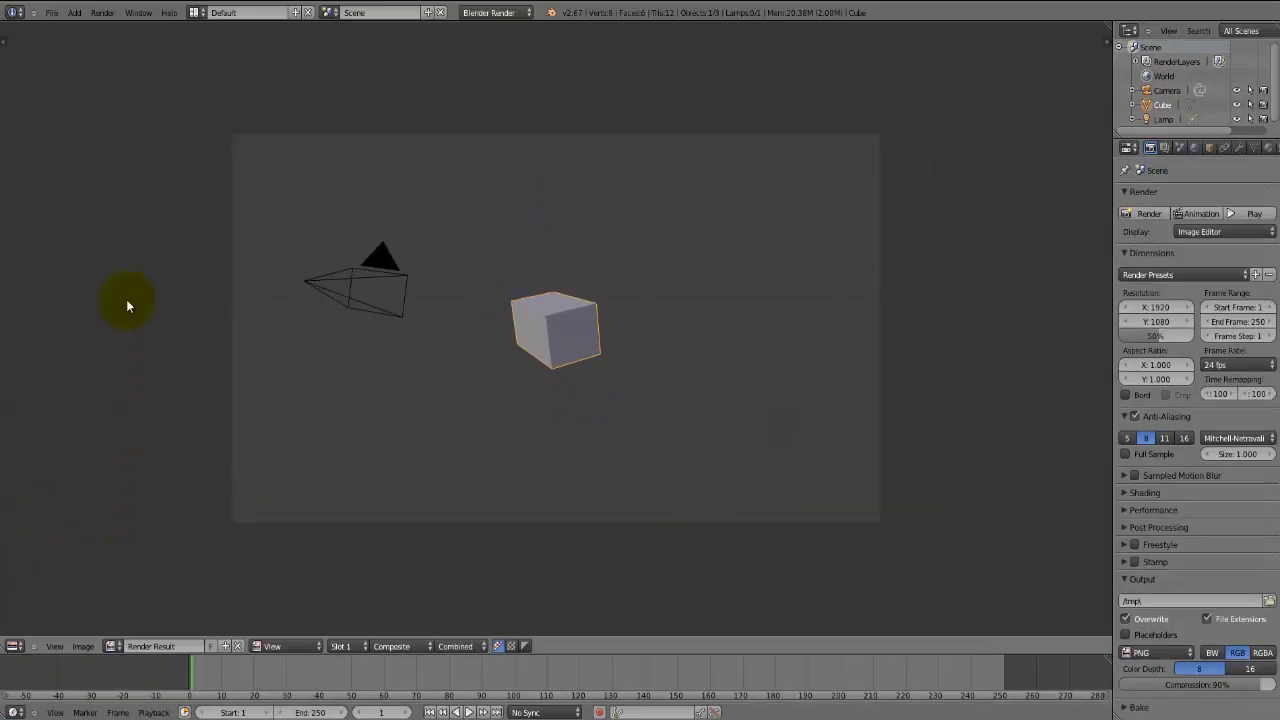
pyautogui.click(52, 13)
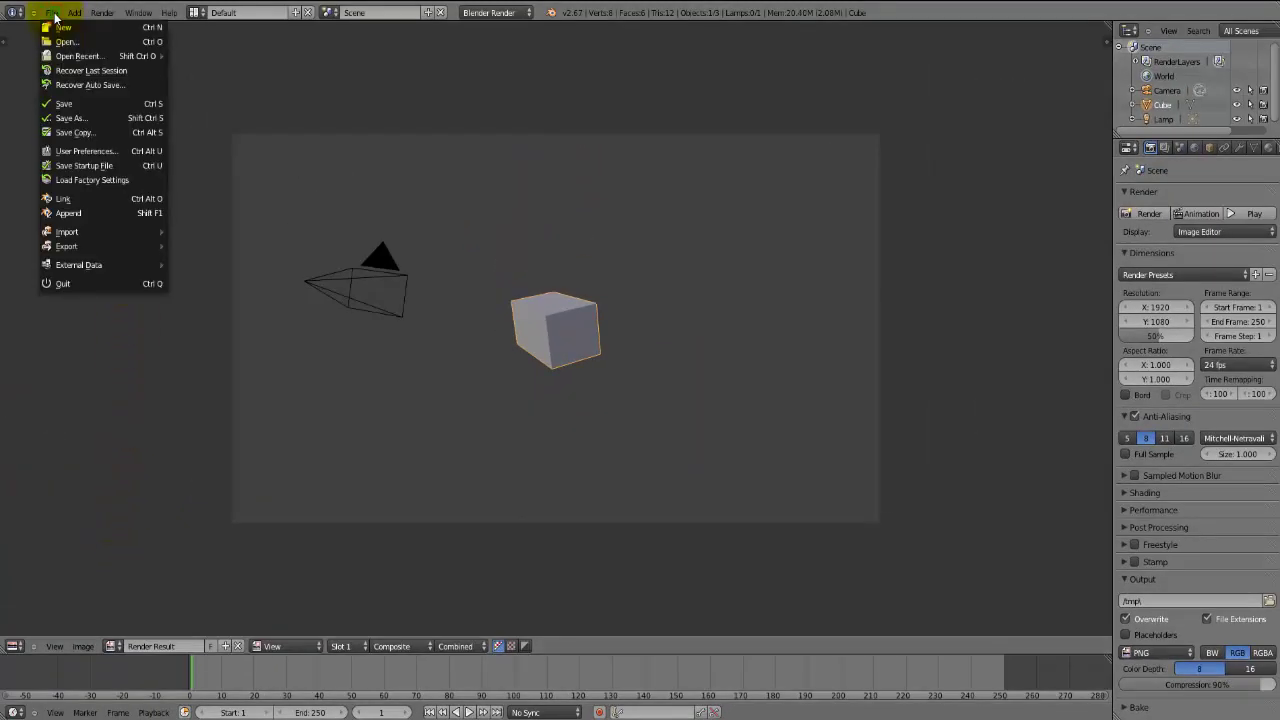
pyautogui.click(52, 13)
pyautogui.click(74, 13)
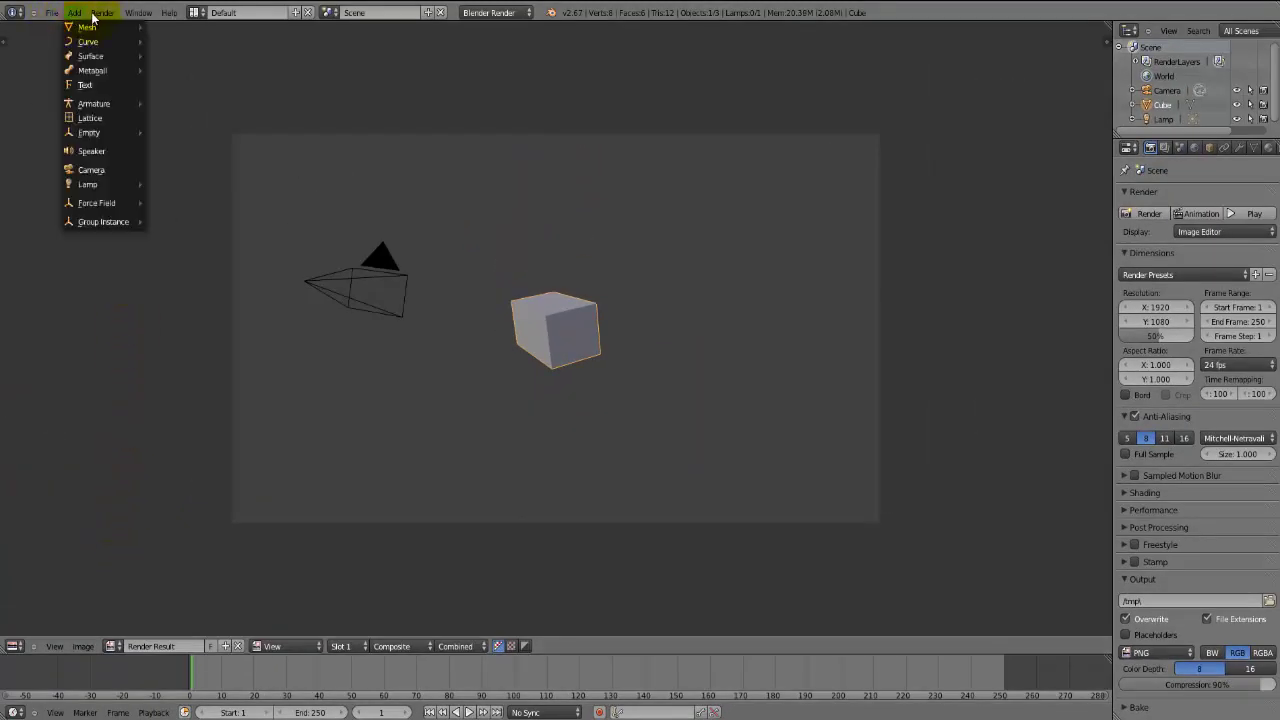
pyautogui.click(96, 13)
pyautogui.click(96, 13)
pyautogui.click(131, 14)
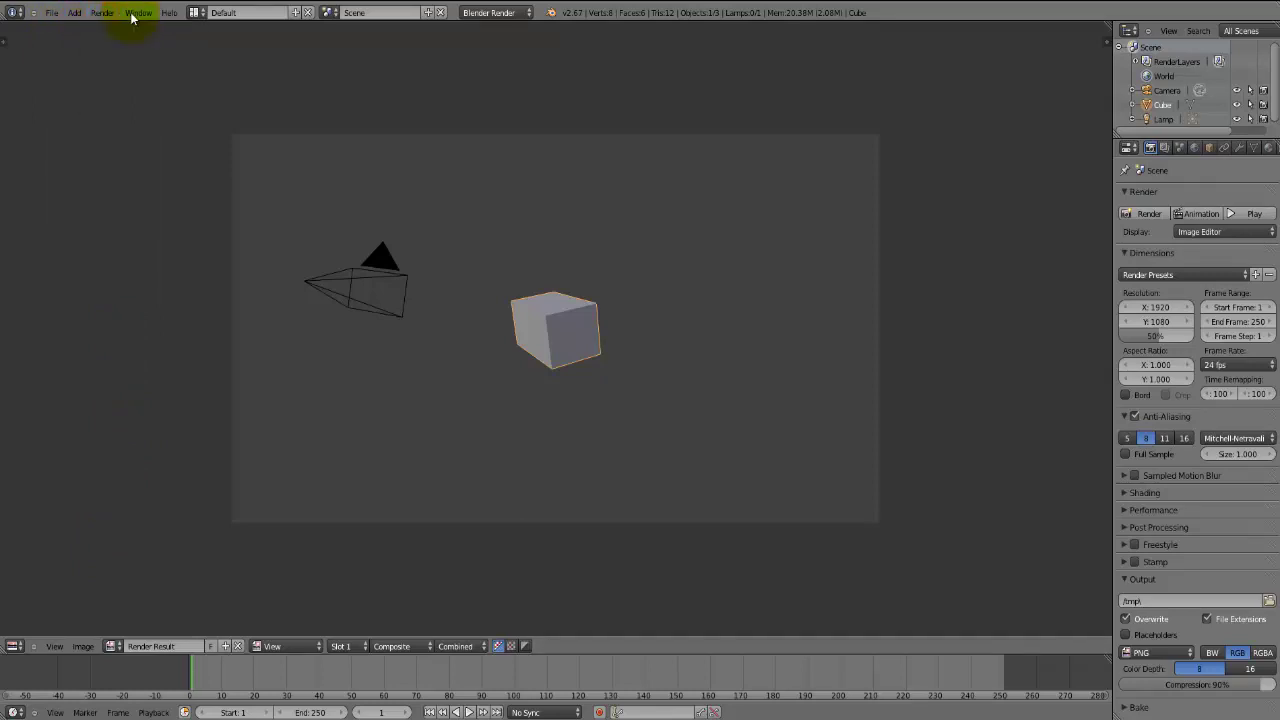
pyautogui.click(131, 15)
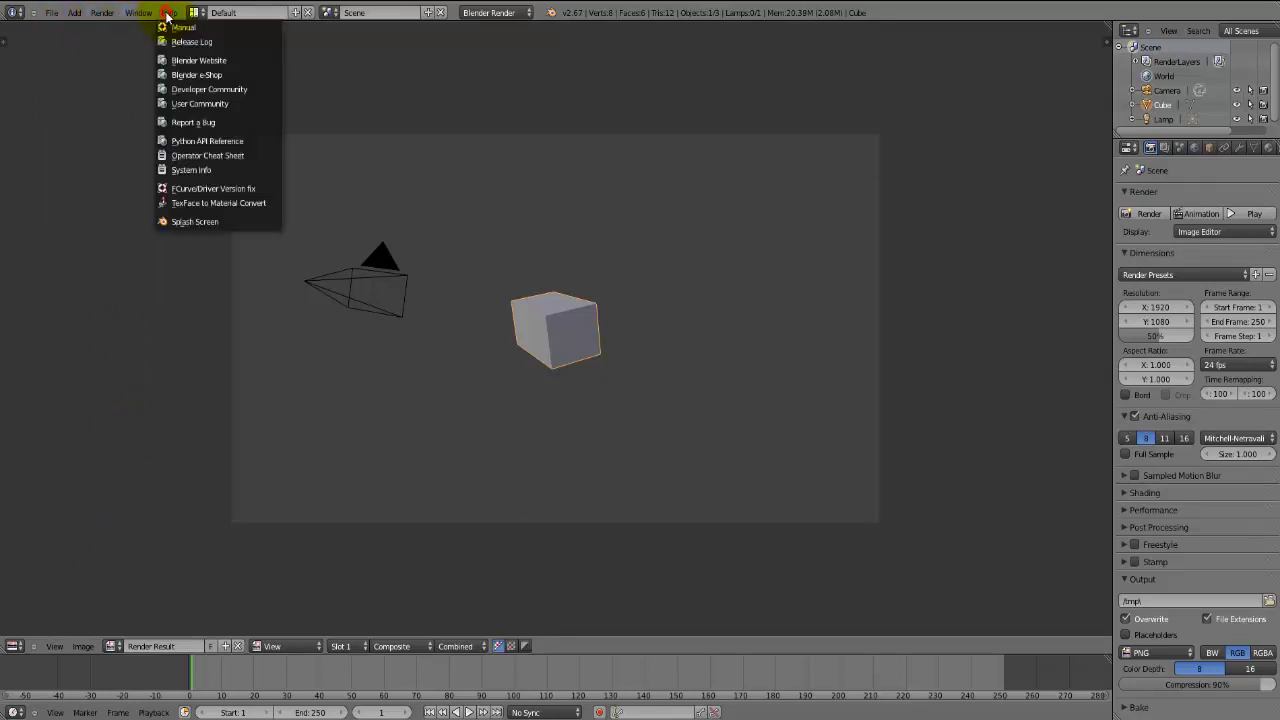
pyautogui.click(115, 120)
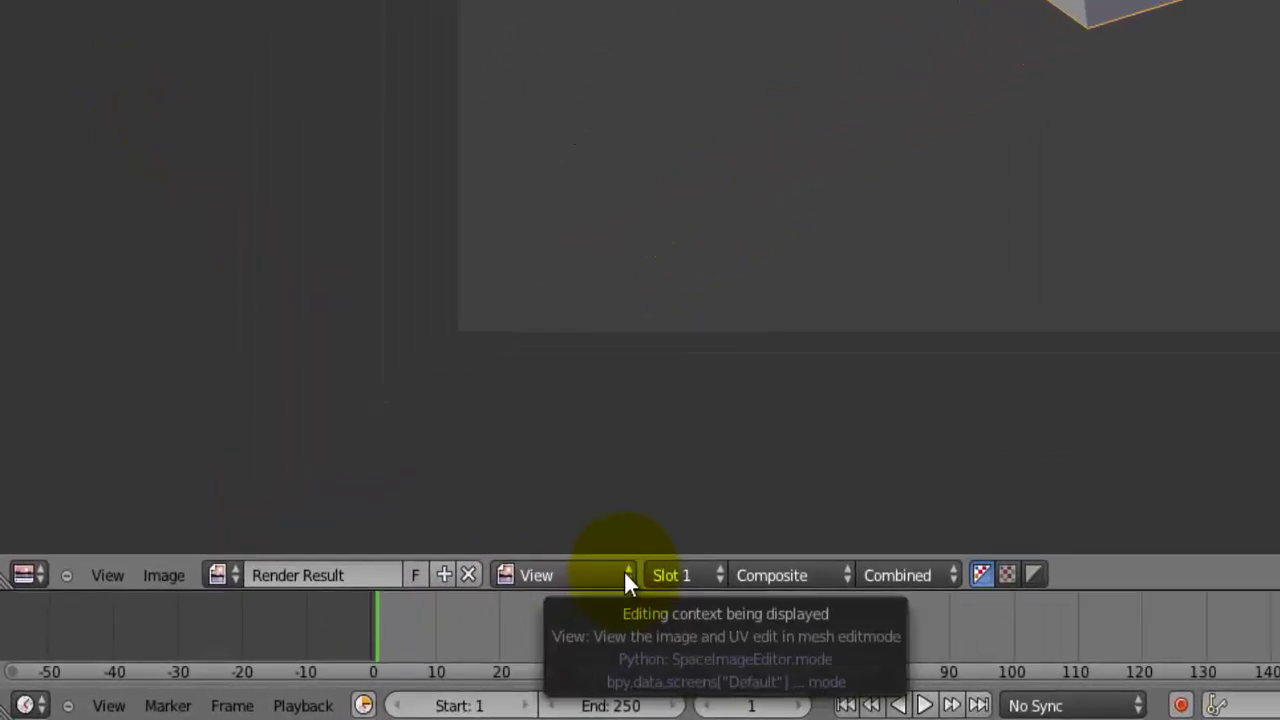
# Change the image editor area back to the 3D View showing the cube and camera.
pyautogui.click(317, 645)
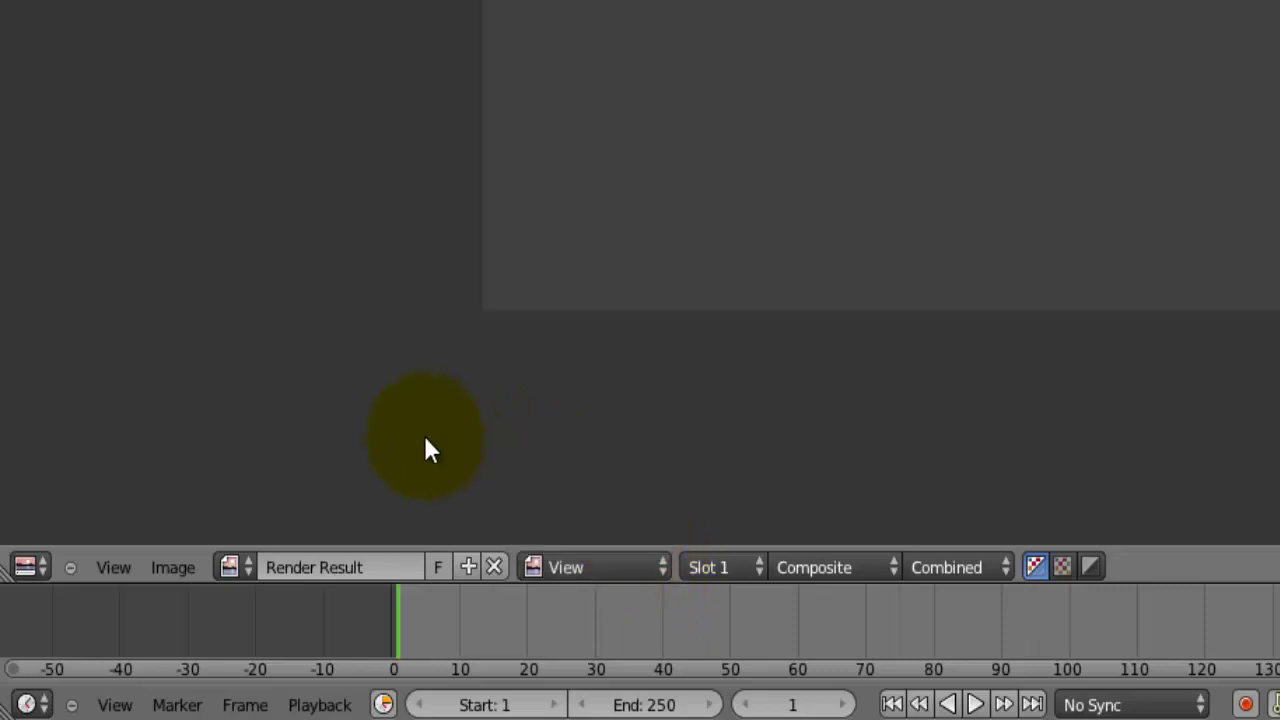
pyautogui.click(40, 576)
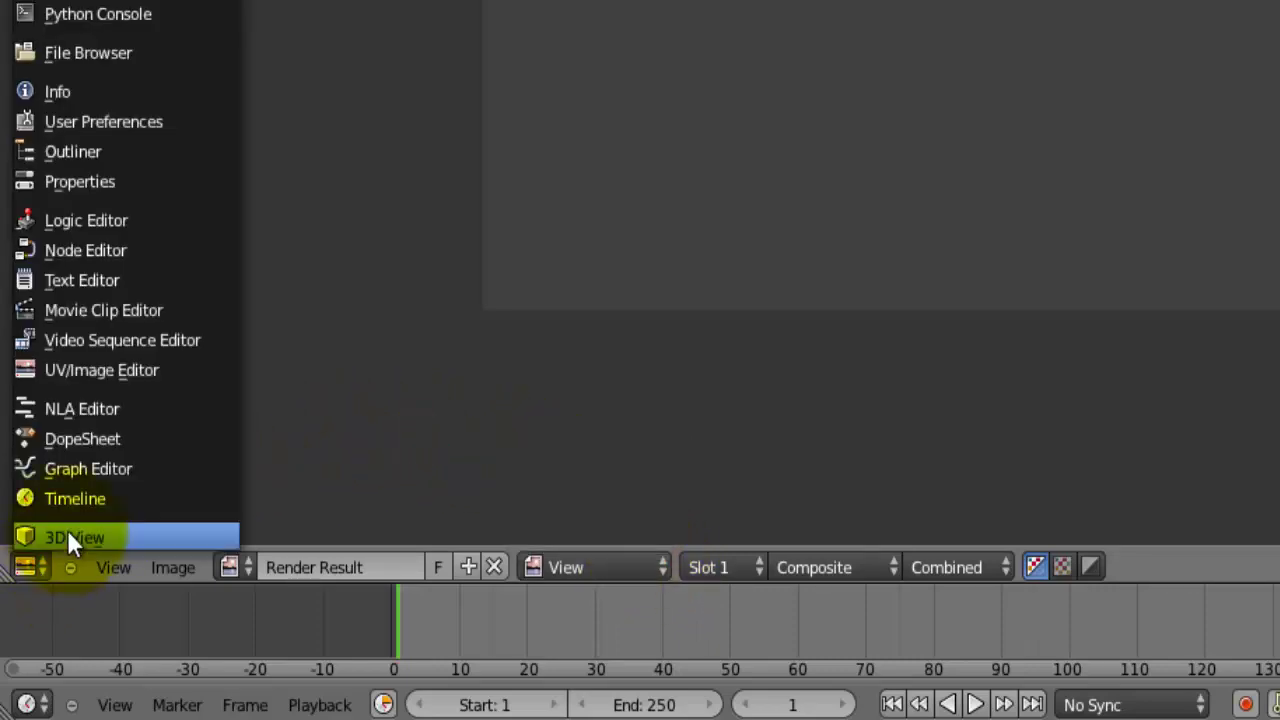
pyautogui.click(68, 536)
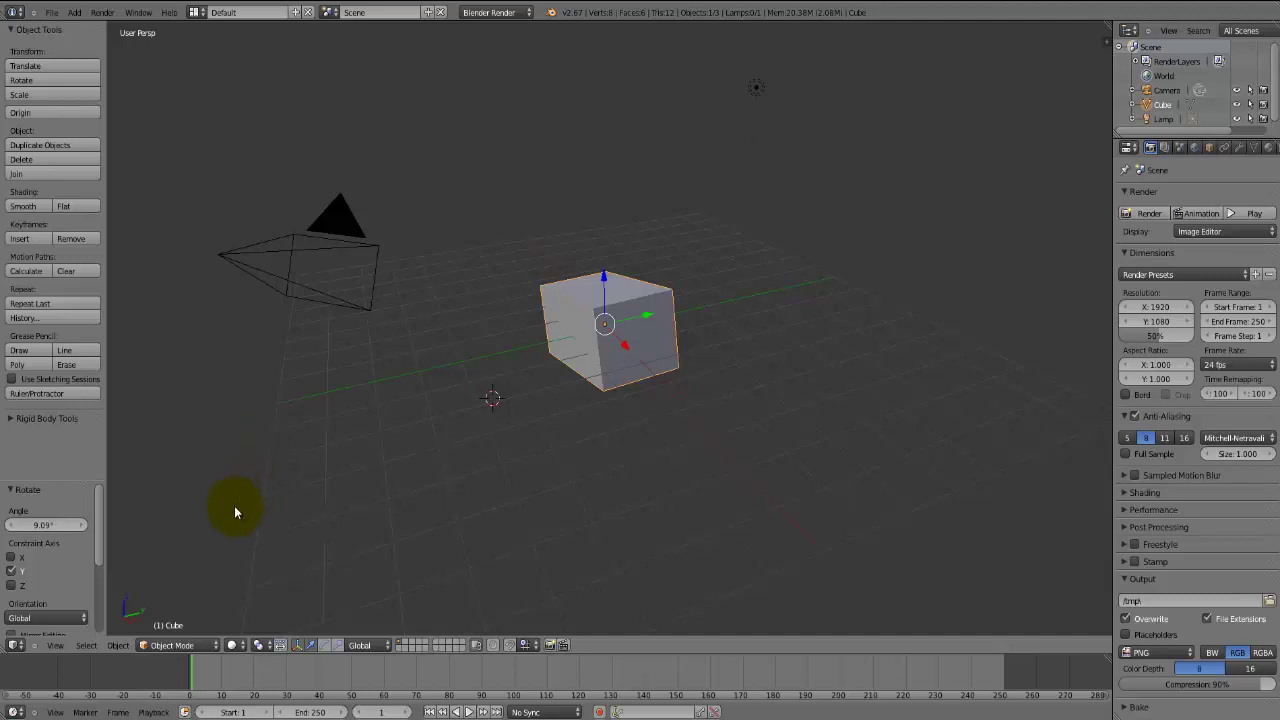
pyautogui.click(214, 645)
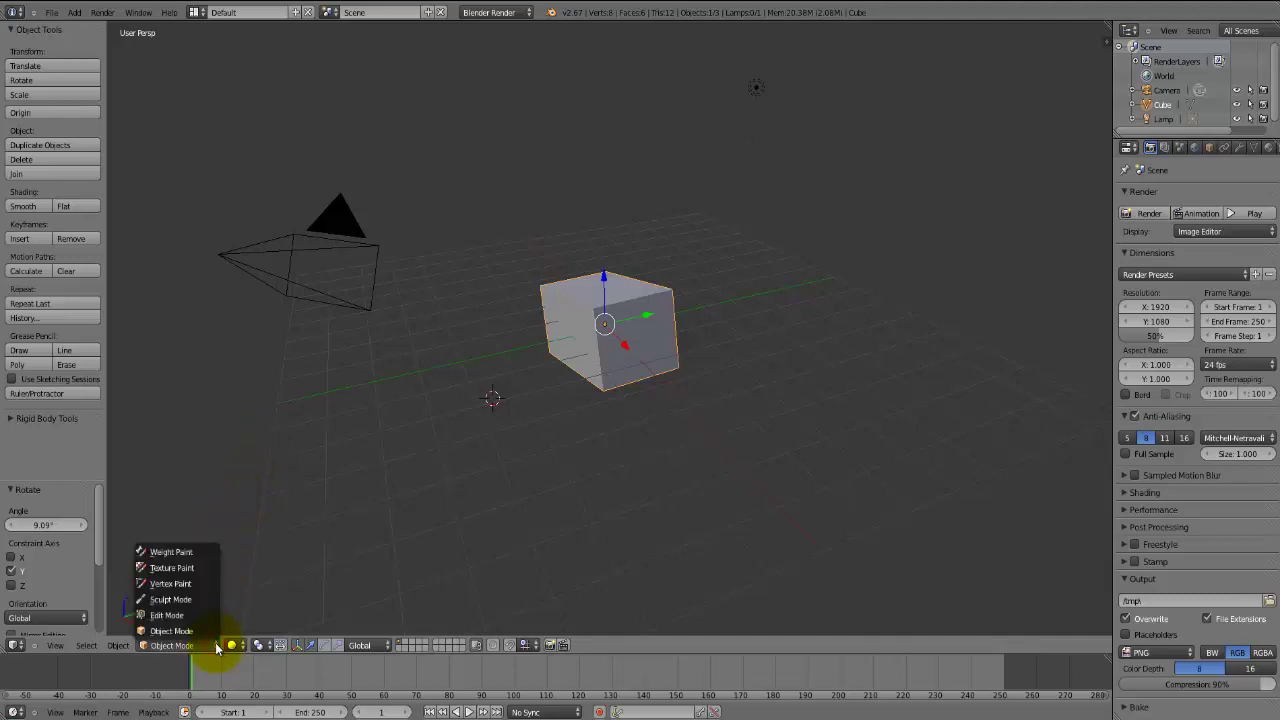
pyautogui.click(213, 615)
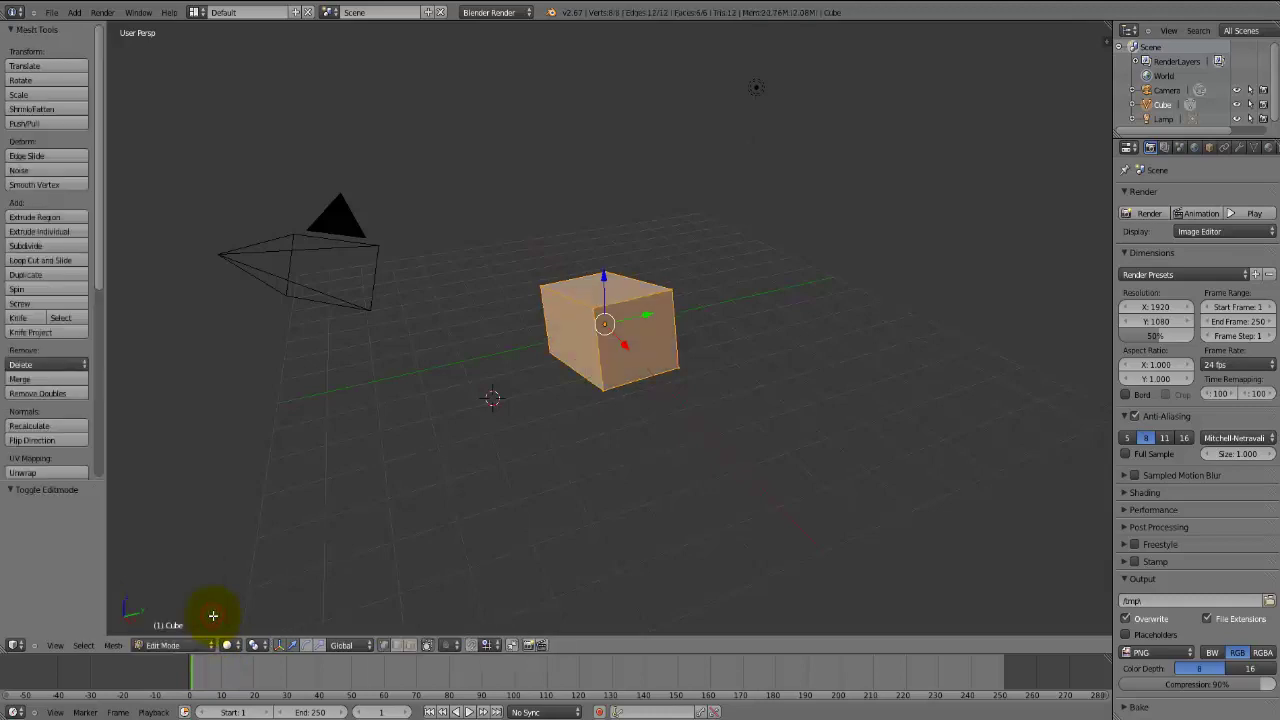
pyautogui.click(213, 645)
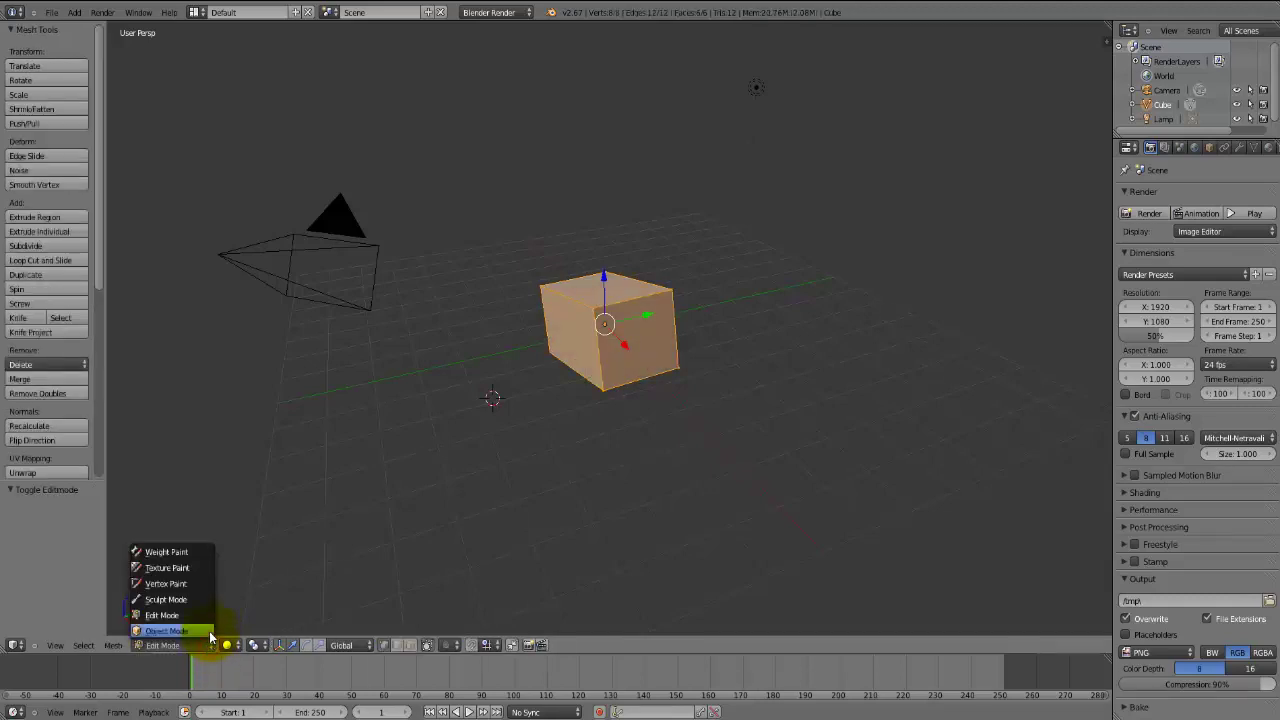
pyautogui.click(209, 615)
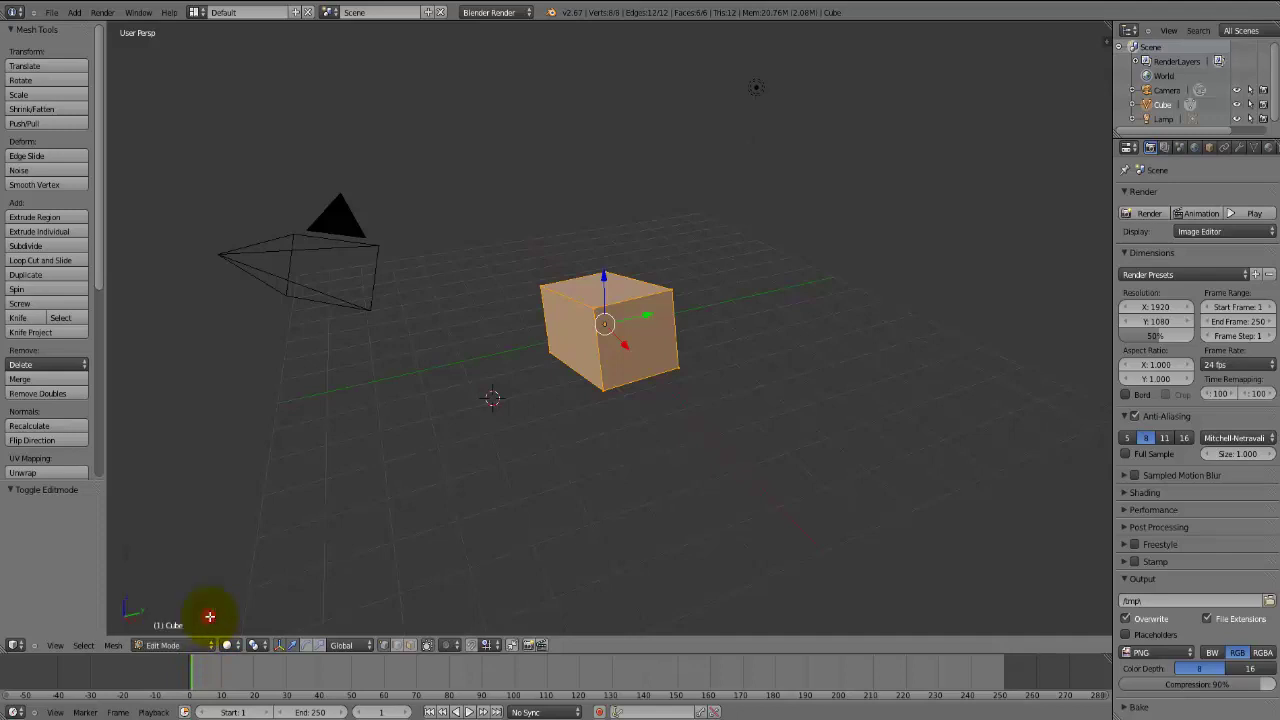
pyautogui.click(209, 645)
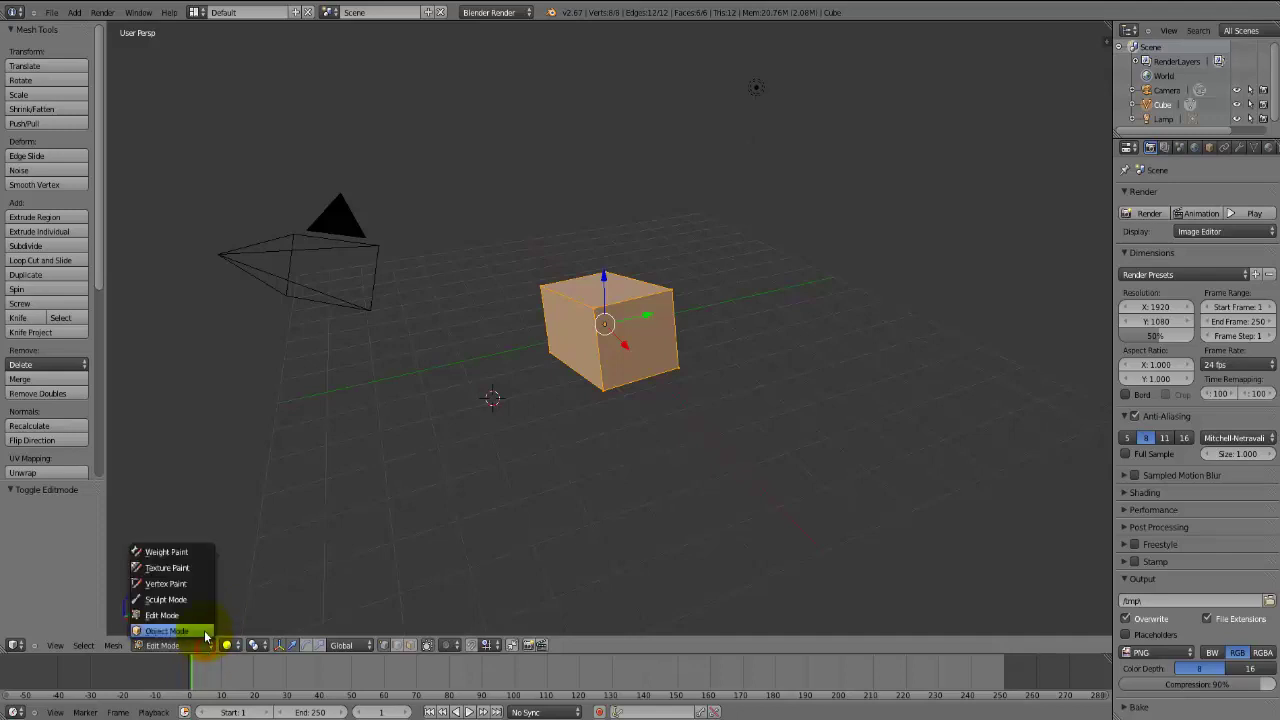
pyautogui.click(205, 633)
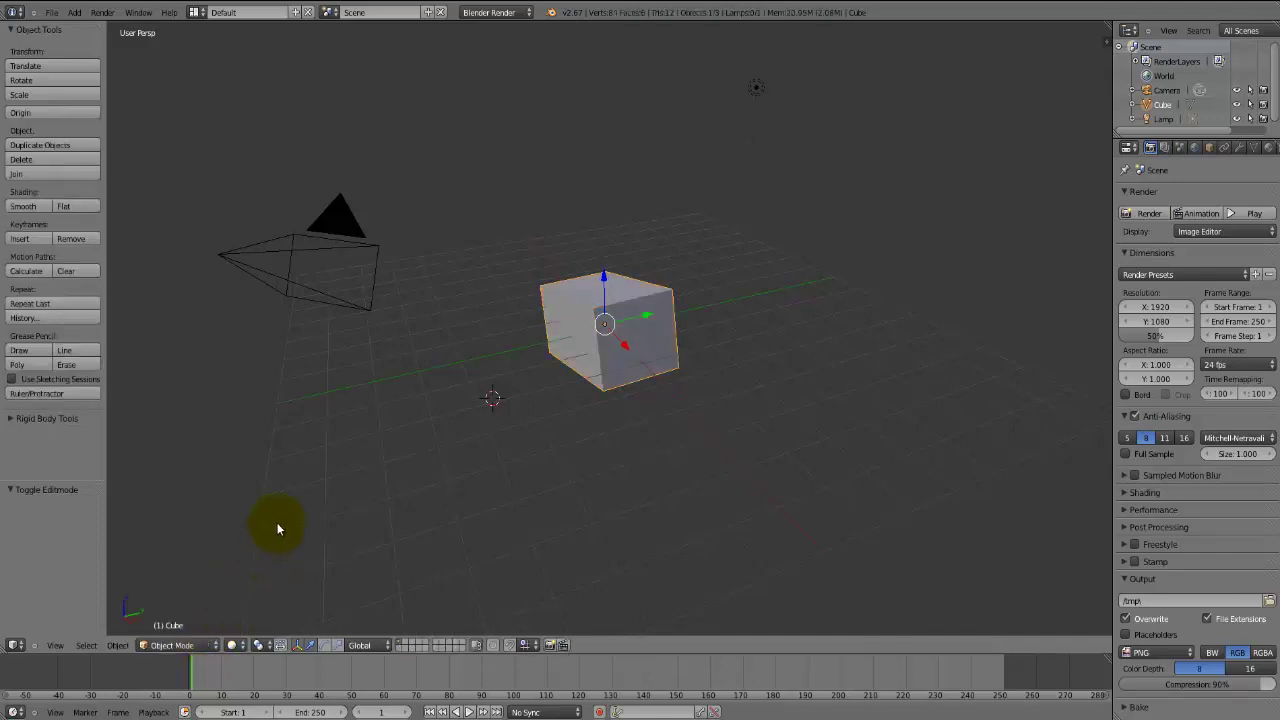